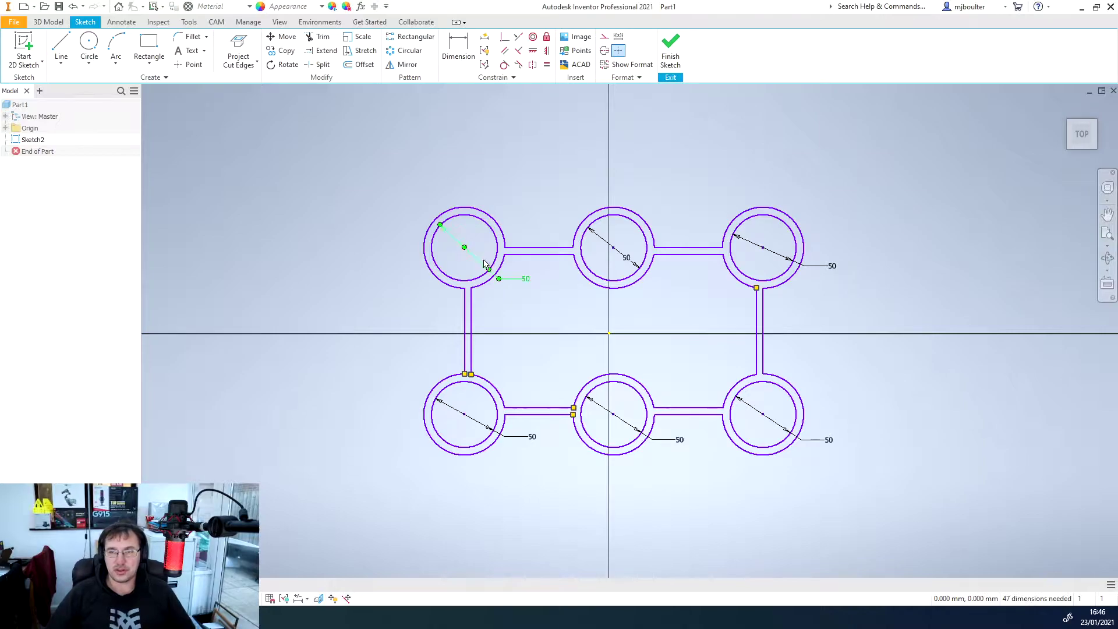
- Extrude the six-tube ring profile 100 mm to form the tube walls as Extrusion4
click(673, 47)
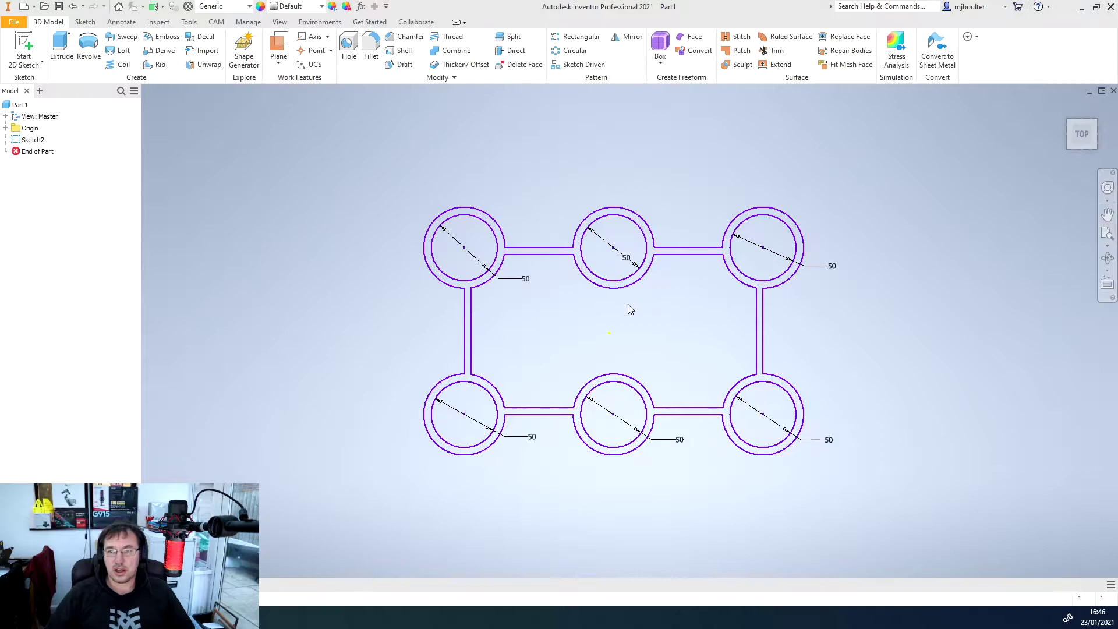
click(62, 48)
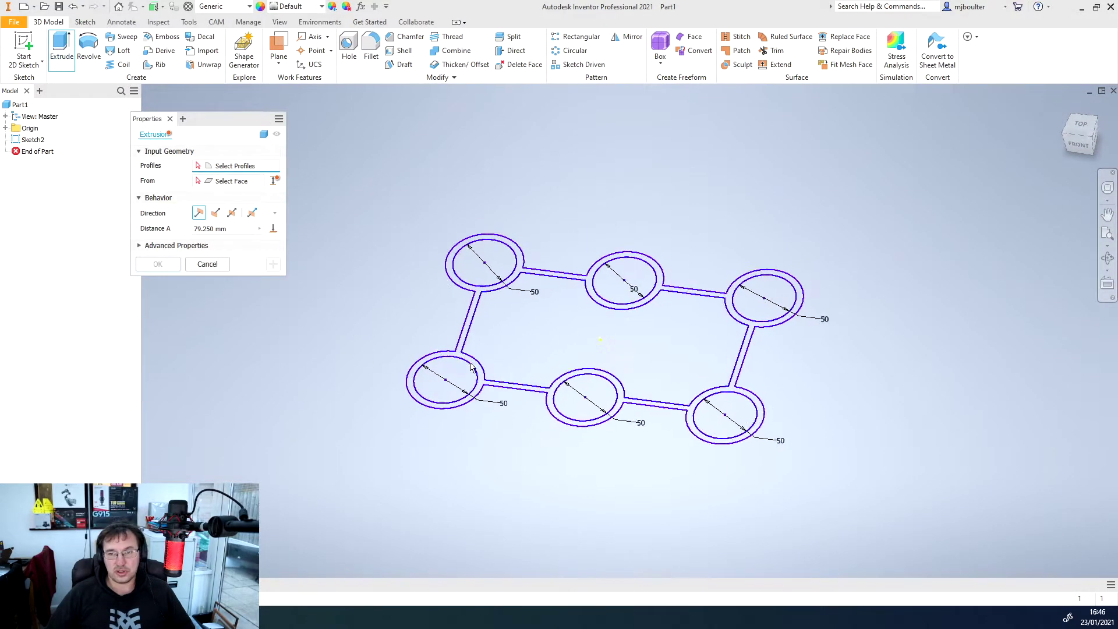
click(448, 390)
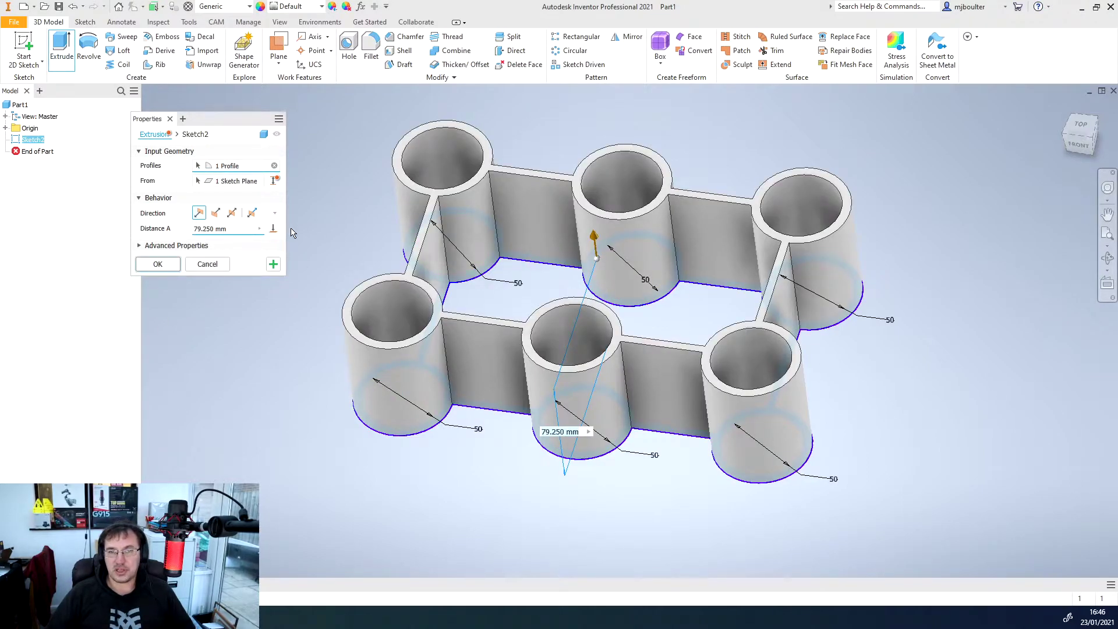
text(100)
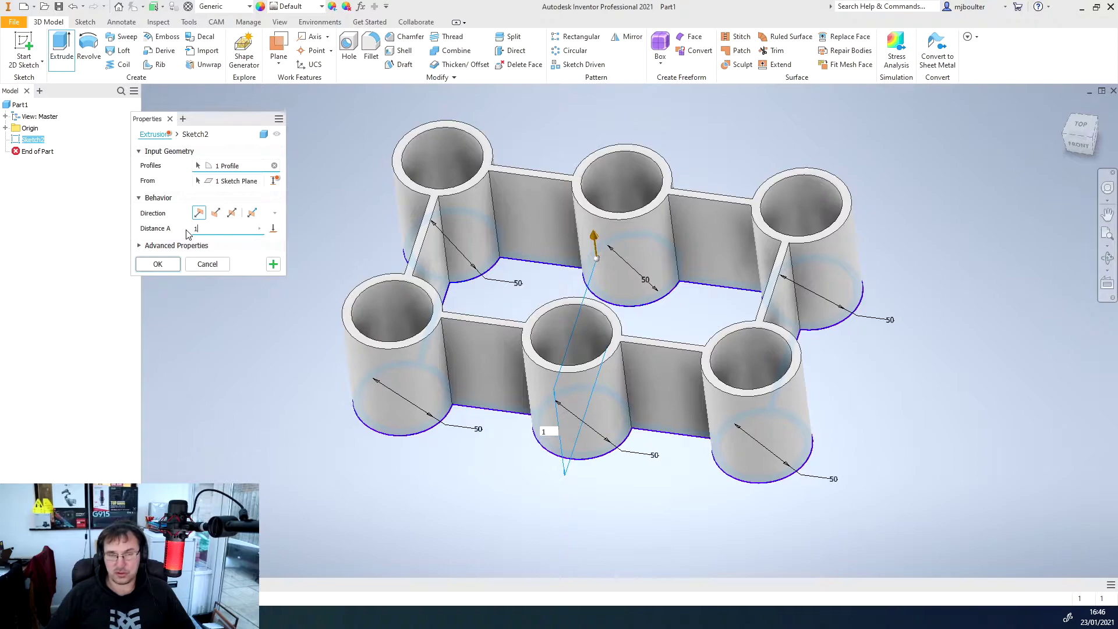
click(157, 264)
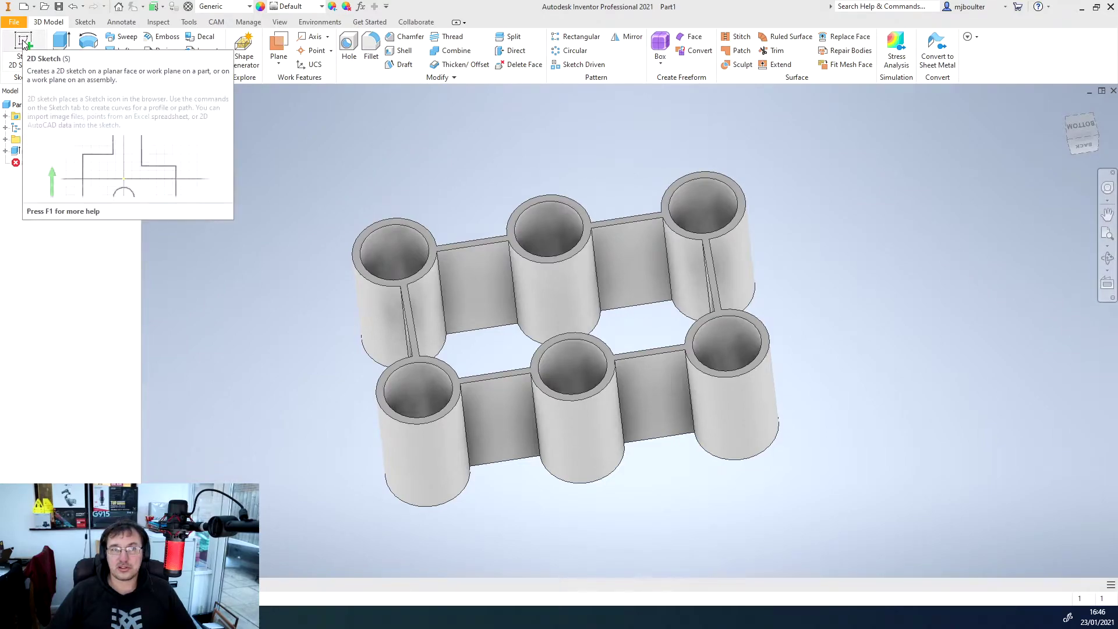
- Open Sketch5 on the end face of the extruded tube walls
click(29, 42)
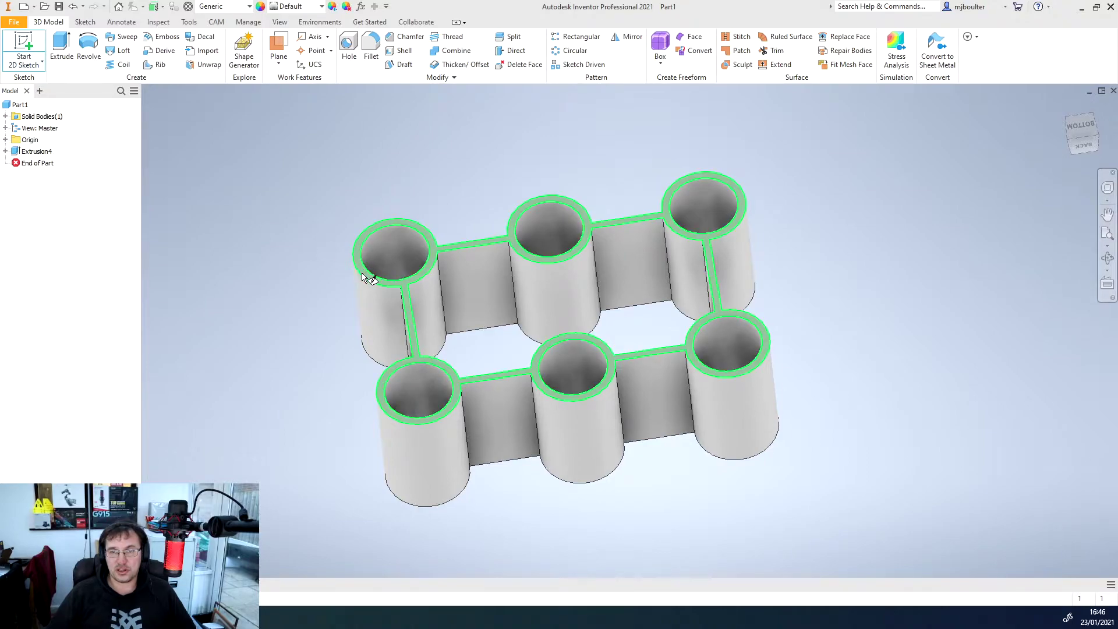
click(400, 283)
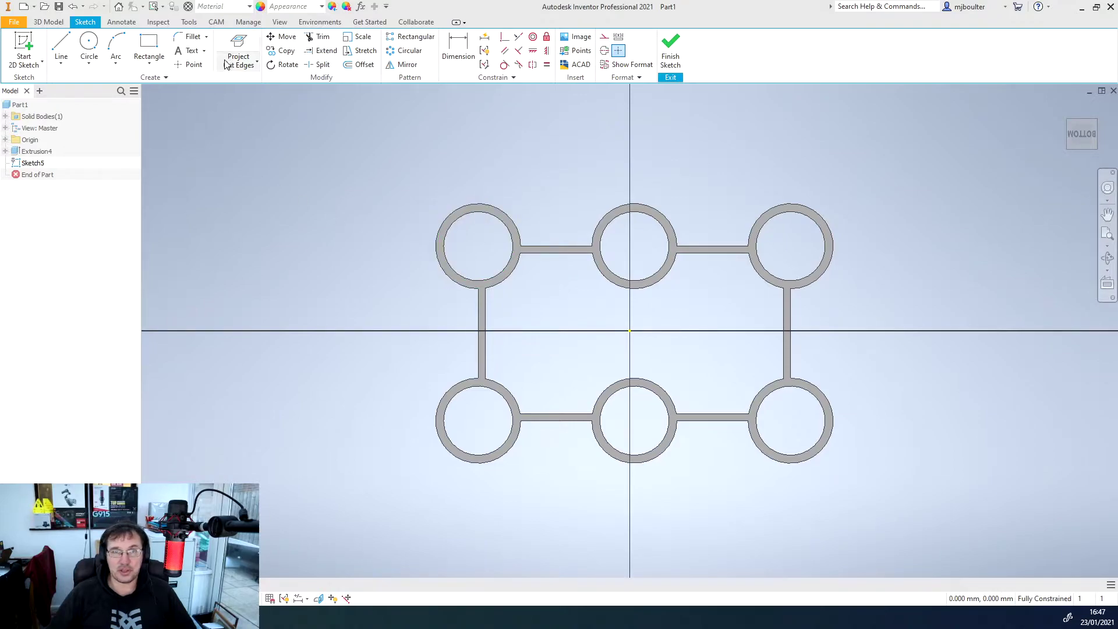
- Activate Project Geometry from the Project dropdown
click(247, 64)
click(249, 85)
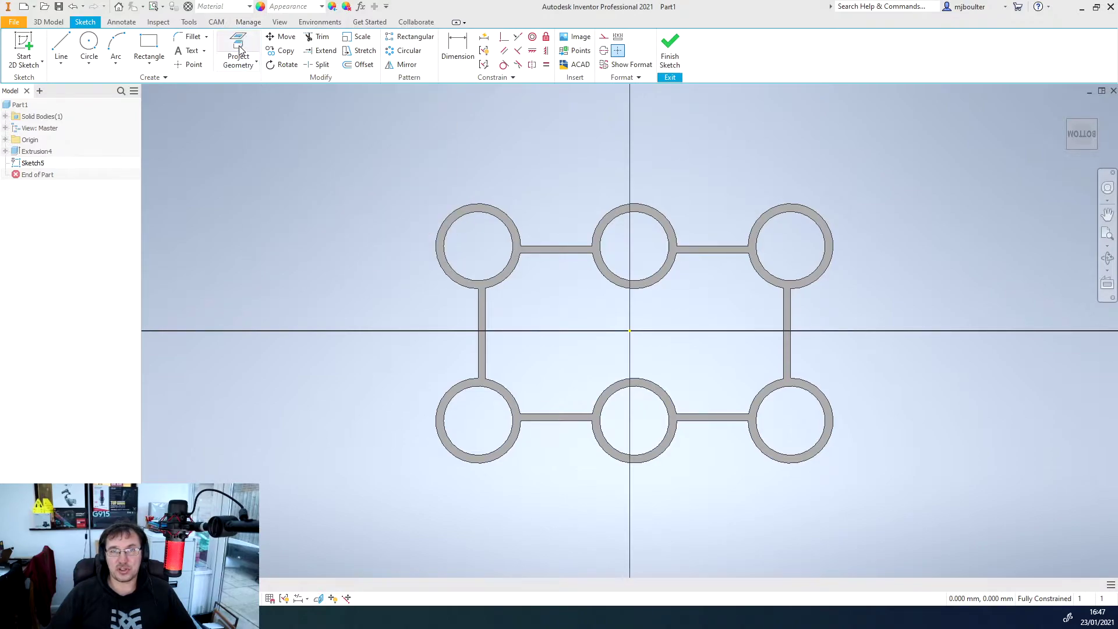
click(242, 68)
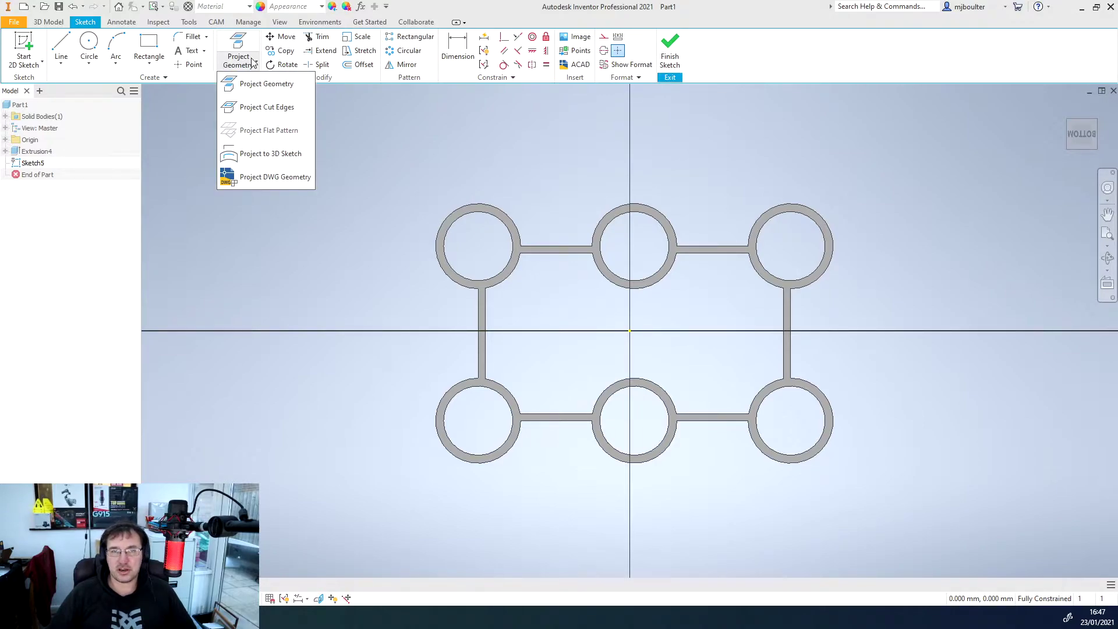
click(240, 41)
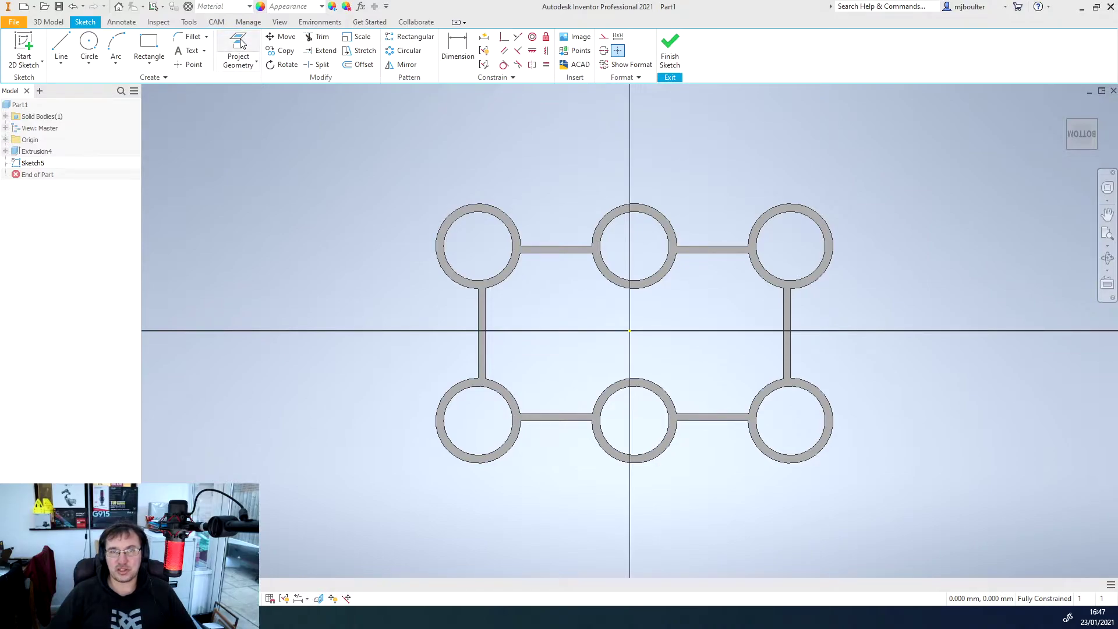
click(240, 43)
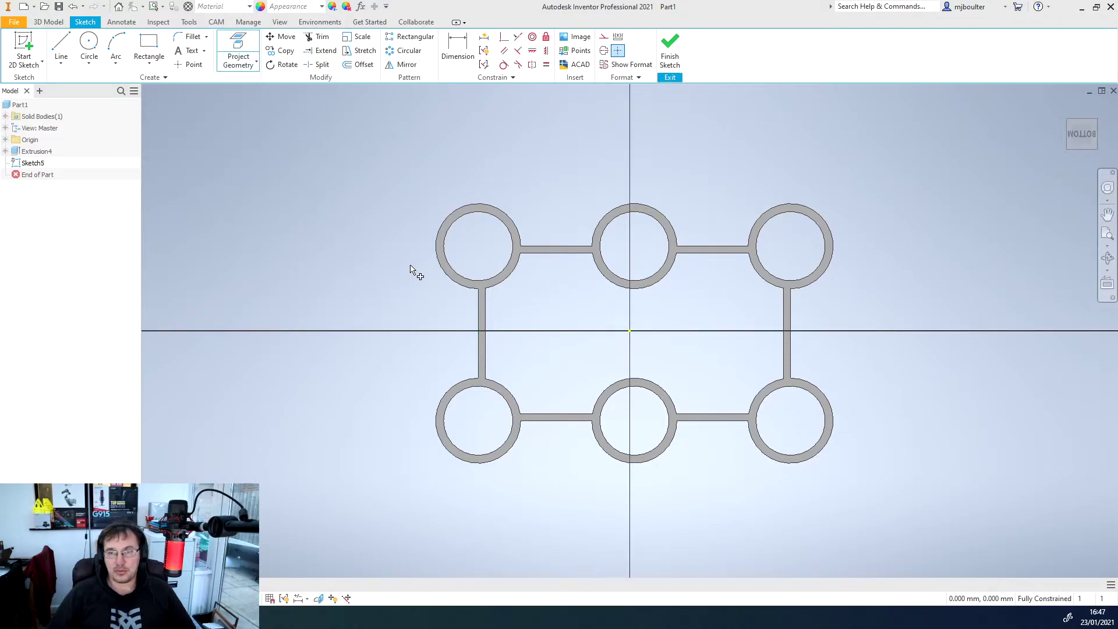
- Project the end face's tube arcs and connecting wall edges into the sketch
click(478, 312)
click(446, 389)
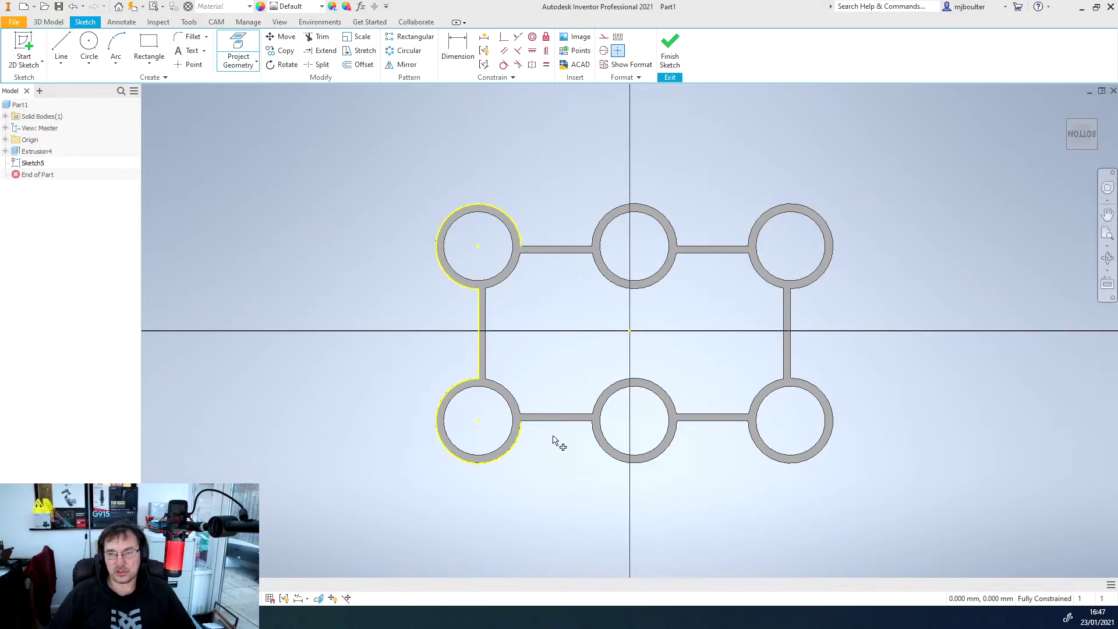
click(558, 419)
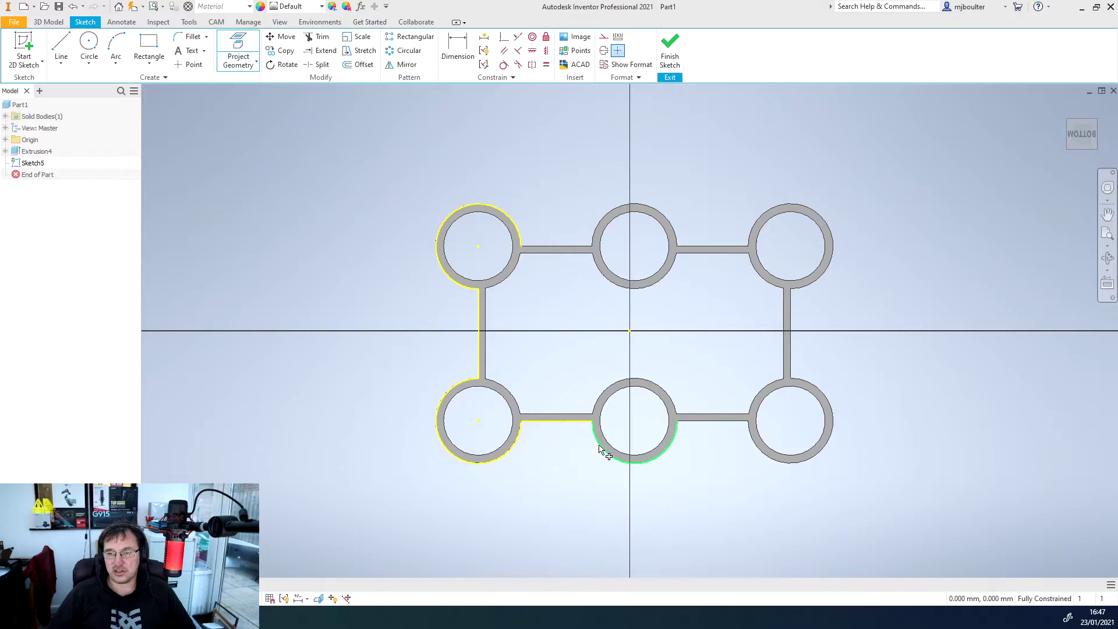
click(604, 451)
click(700, 421)
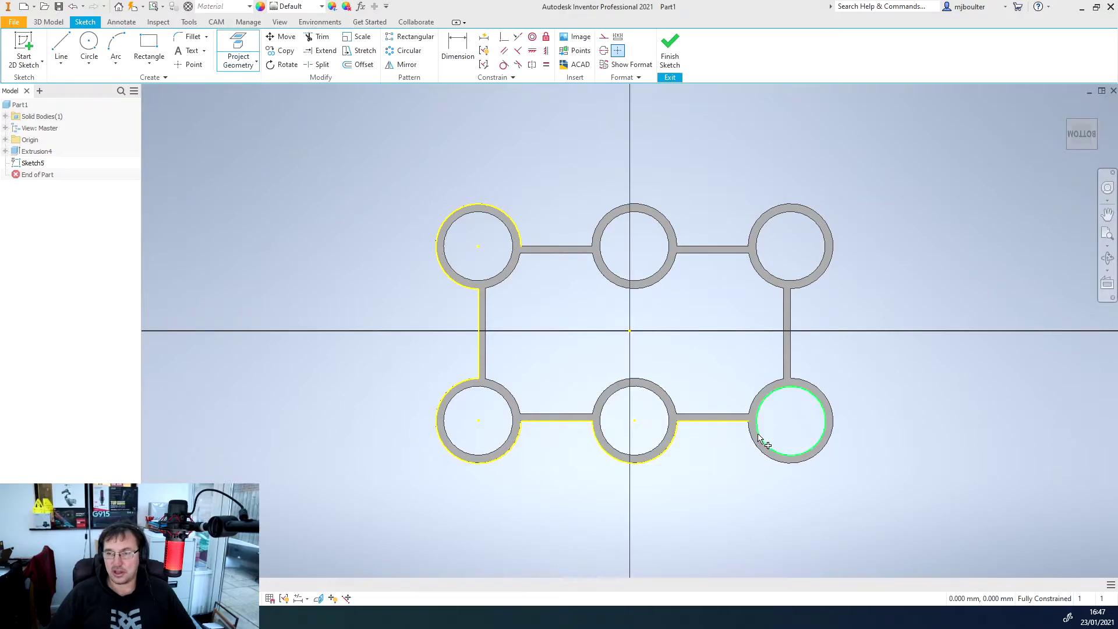
click(761, 449)
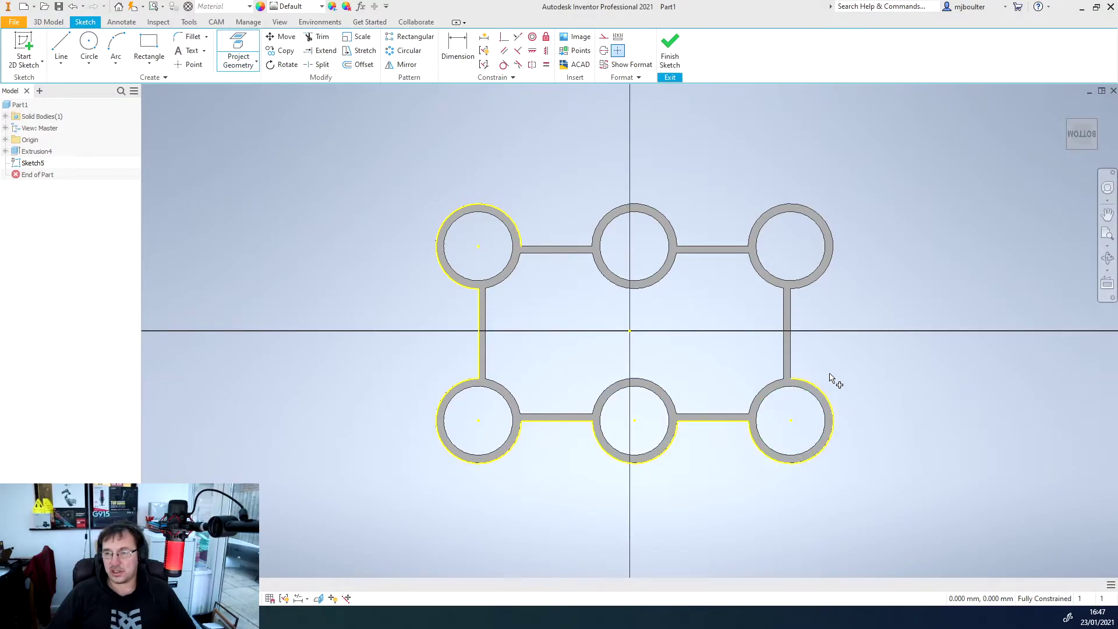
click(790, 344)
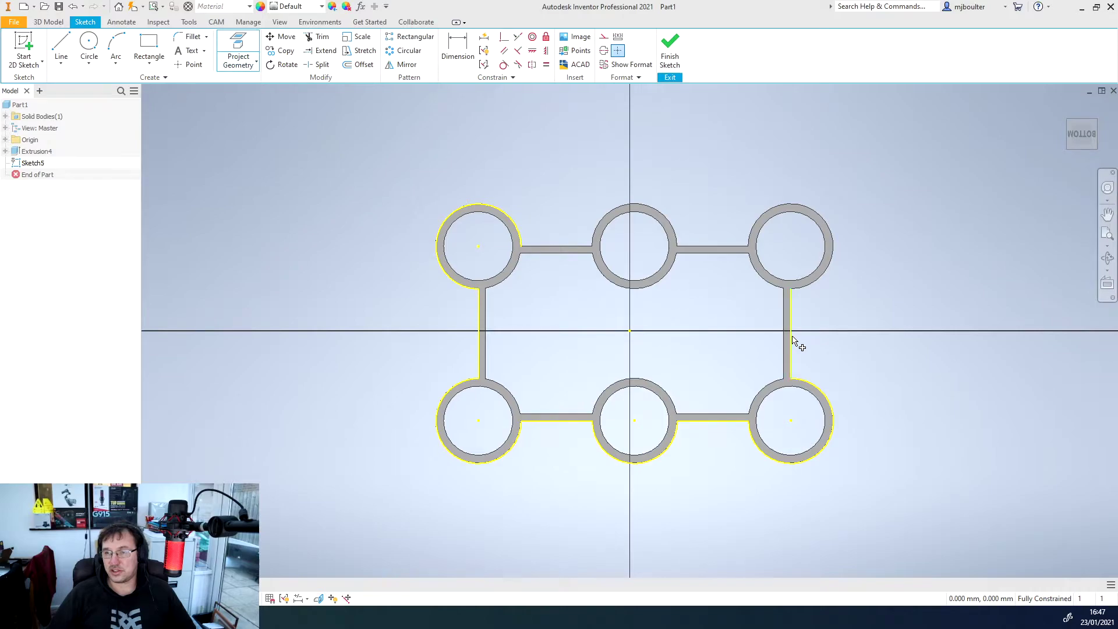
click(810, 293)
click(715, 250)
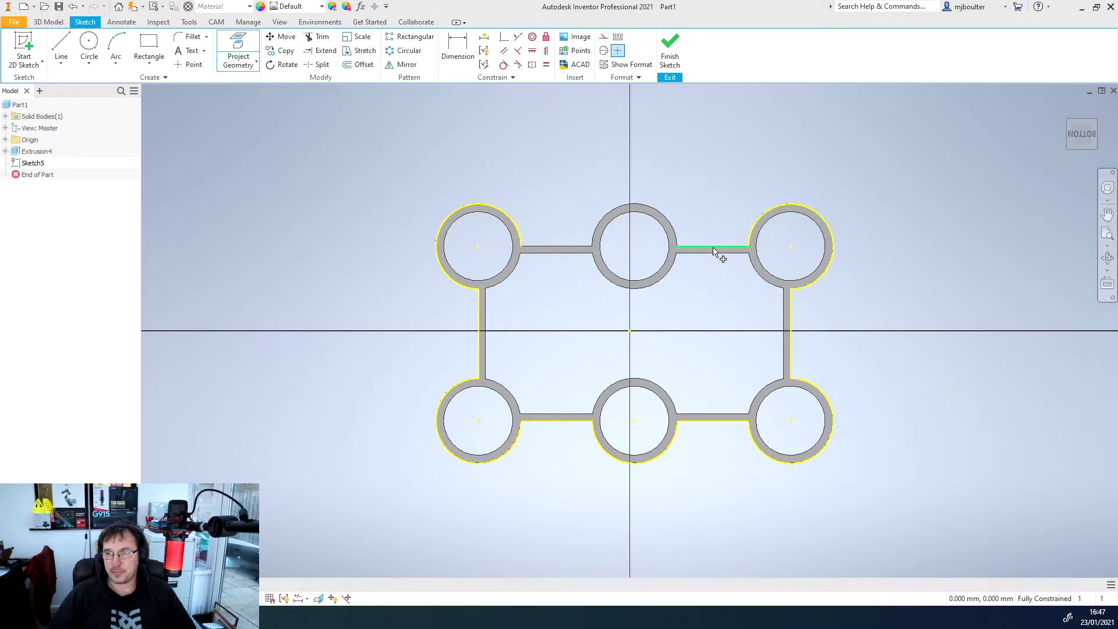
click(670, 231)
click(568, 249)
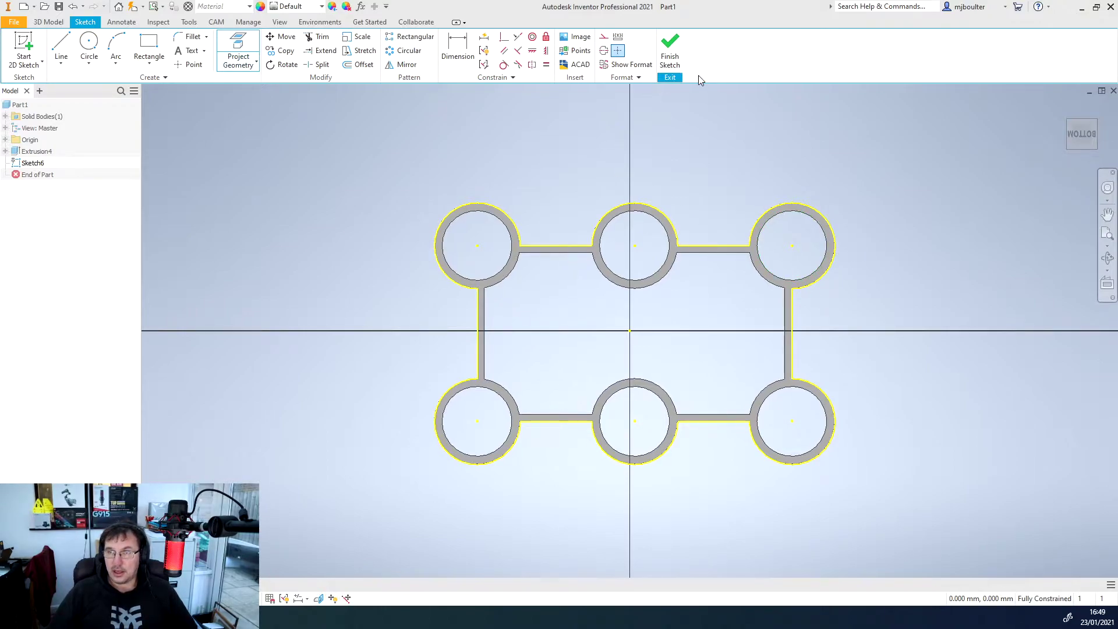
- Finish the sketch and extrude the full outline 5 mm as a base
click(669, 45)
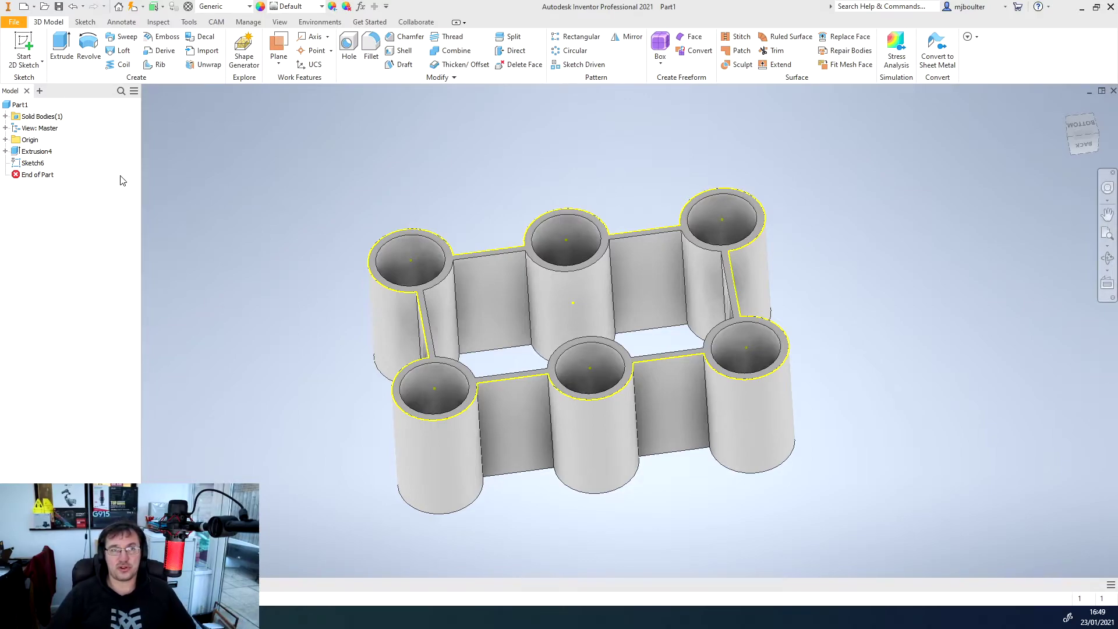
click(58, 48)
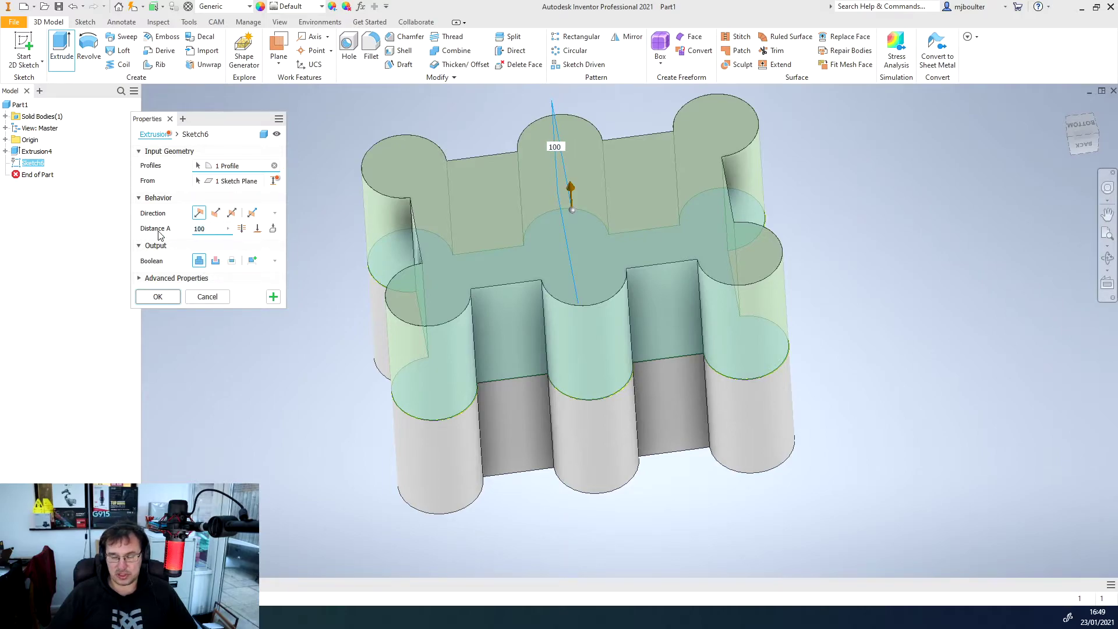
text(5)
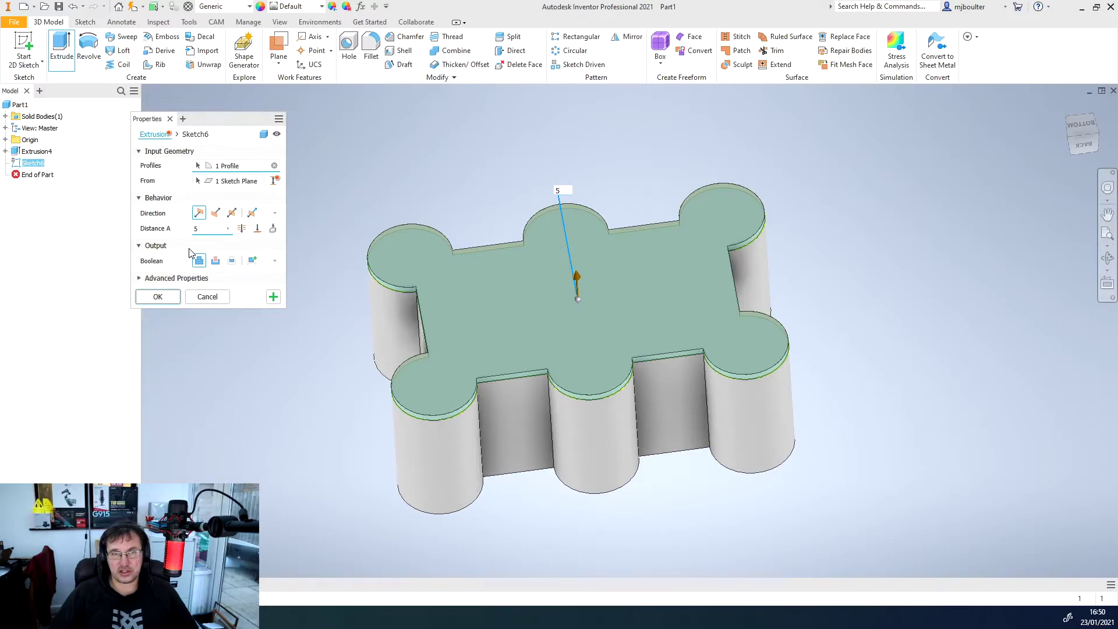
- Confirm the 5 mm base extrusion and start a new sketch on the model's top face
click(158, 296)
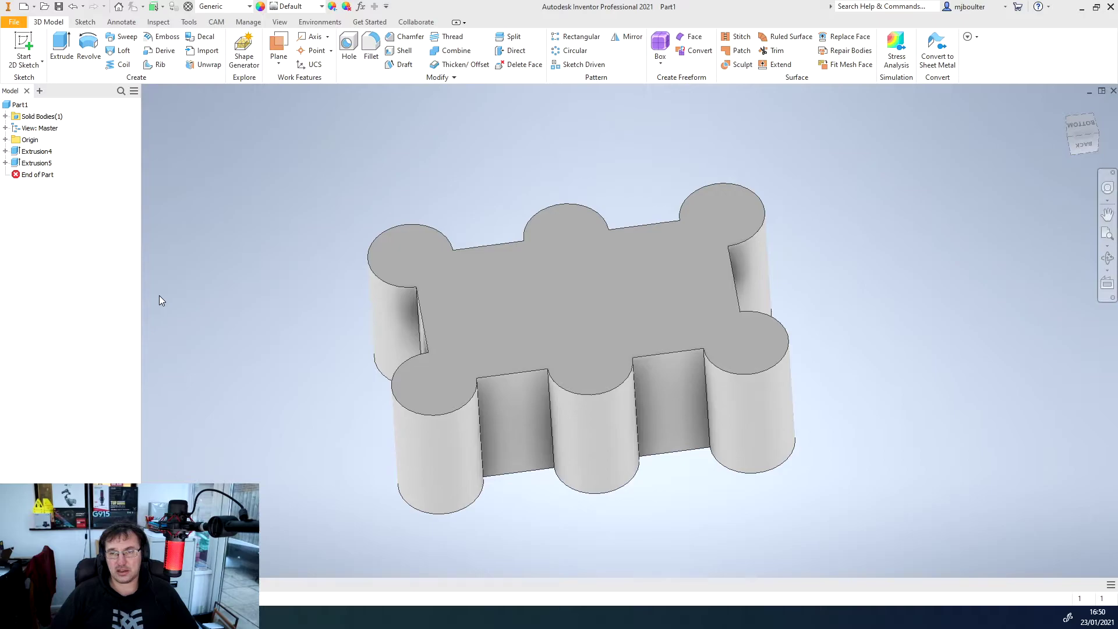
key(F6)
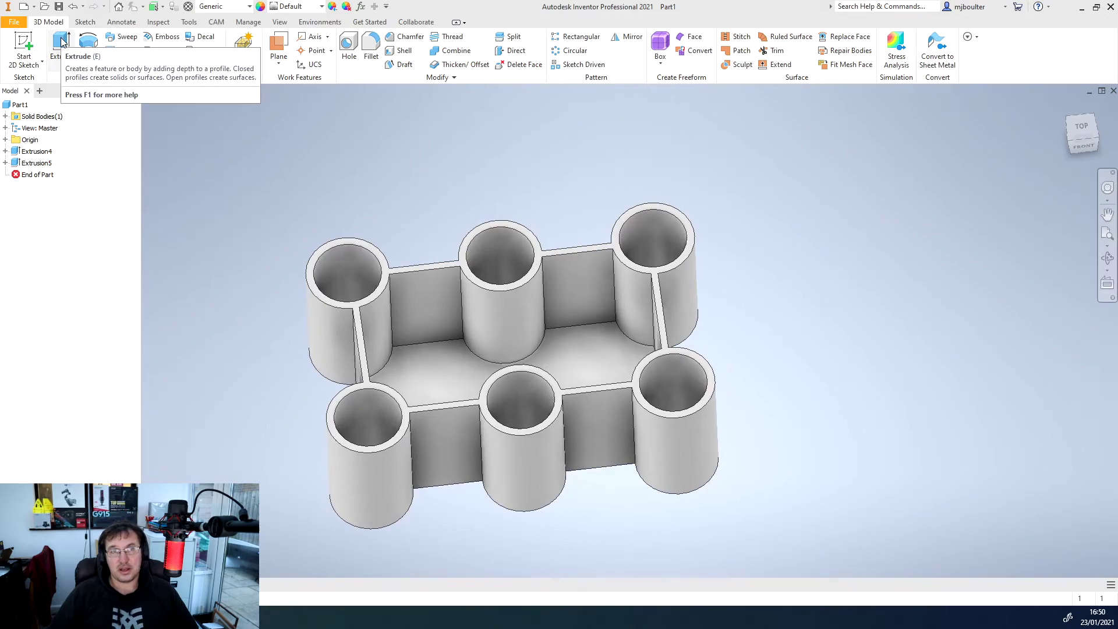
click(23, 43)
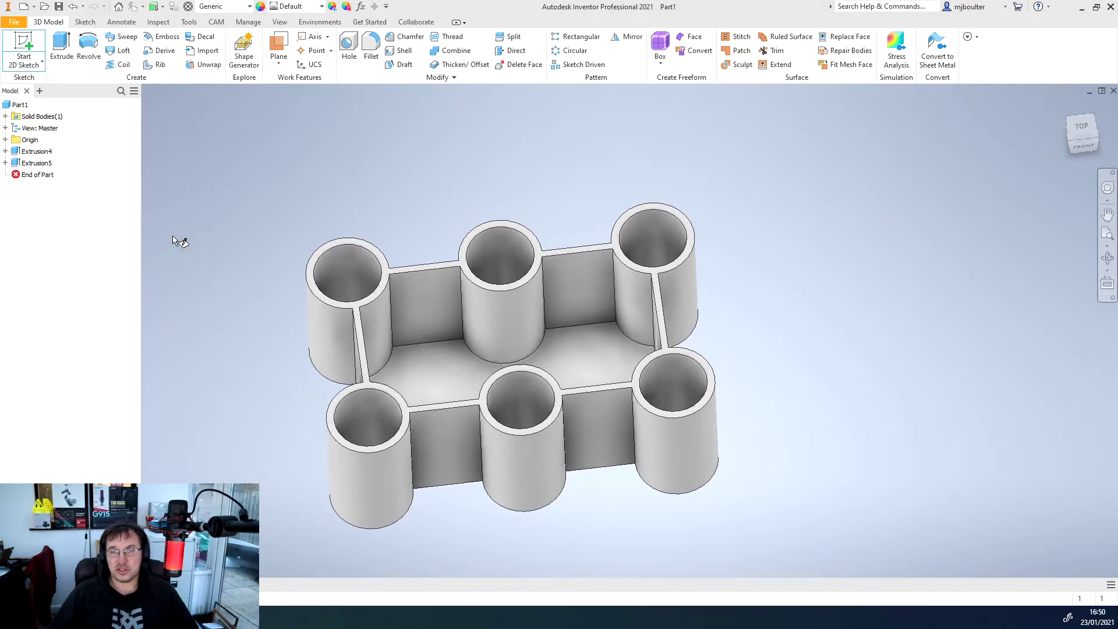
click(316, 289)
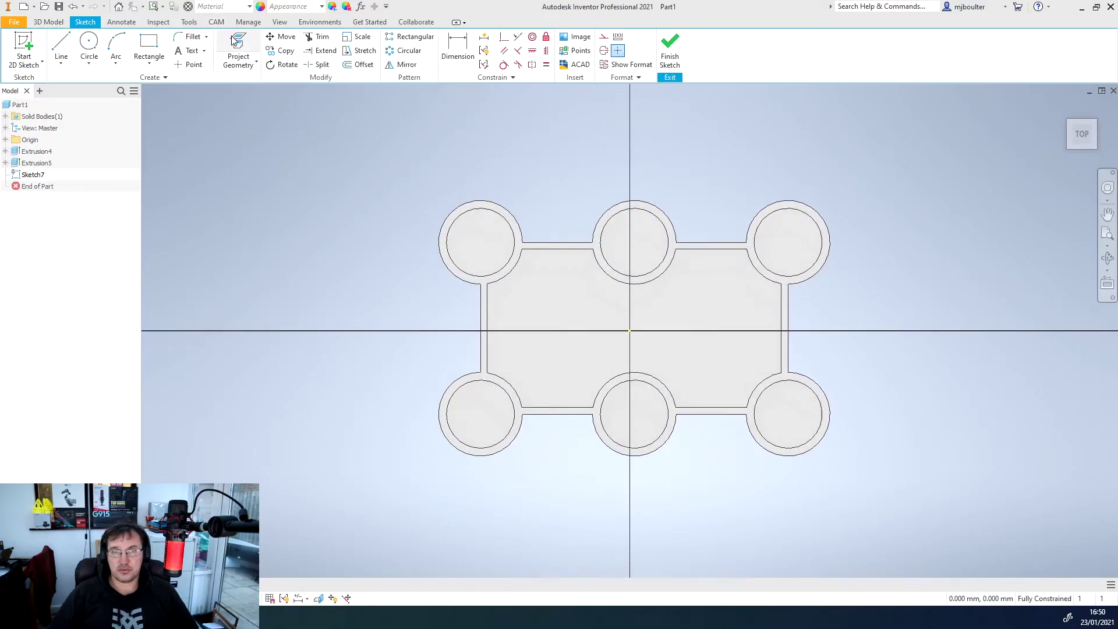
- Project all six outer tube arcs and the connecting edges around the box outline
click(239, 51)
click(449, 271)
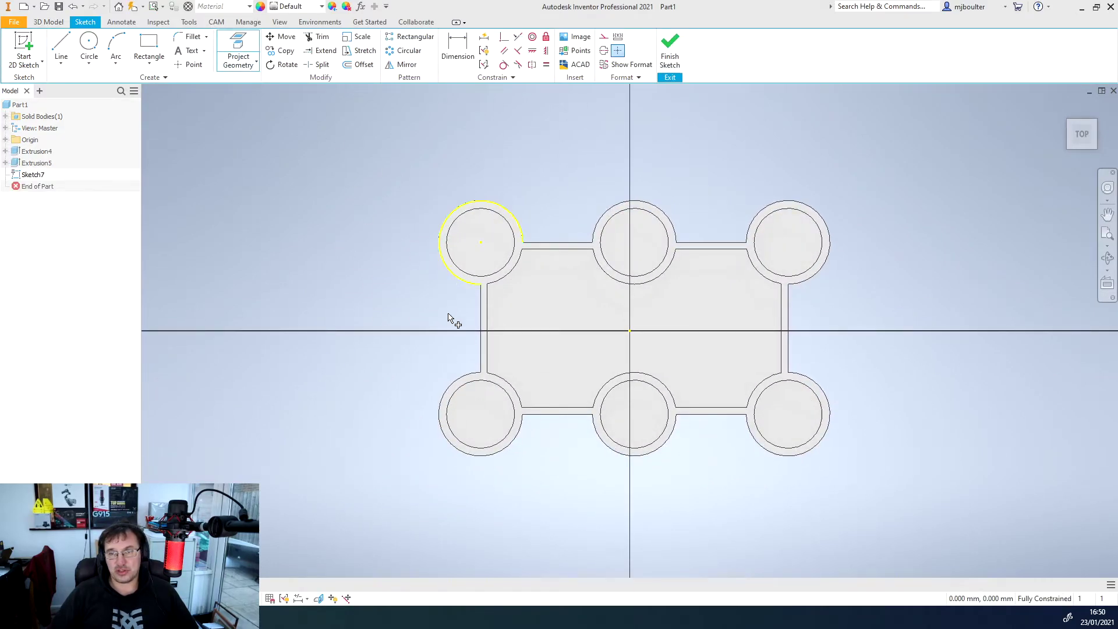
click(477, 310)
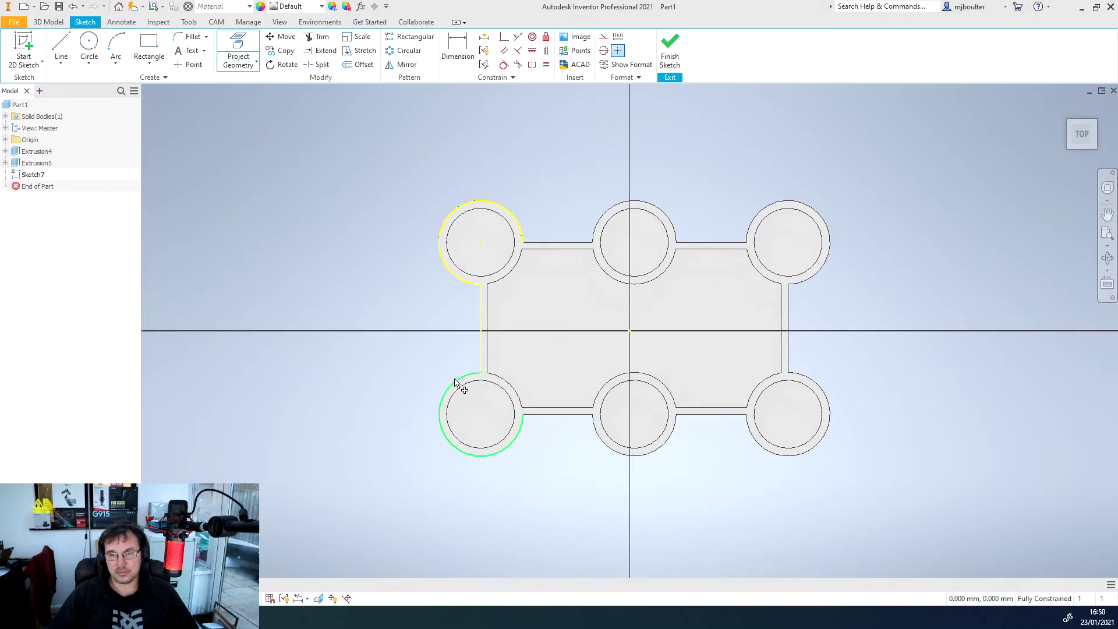
click(457, 382)
click(560, 415)
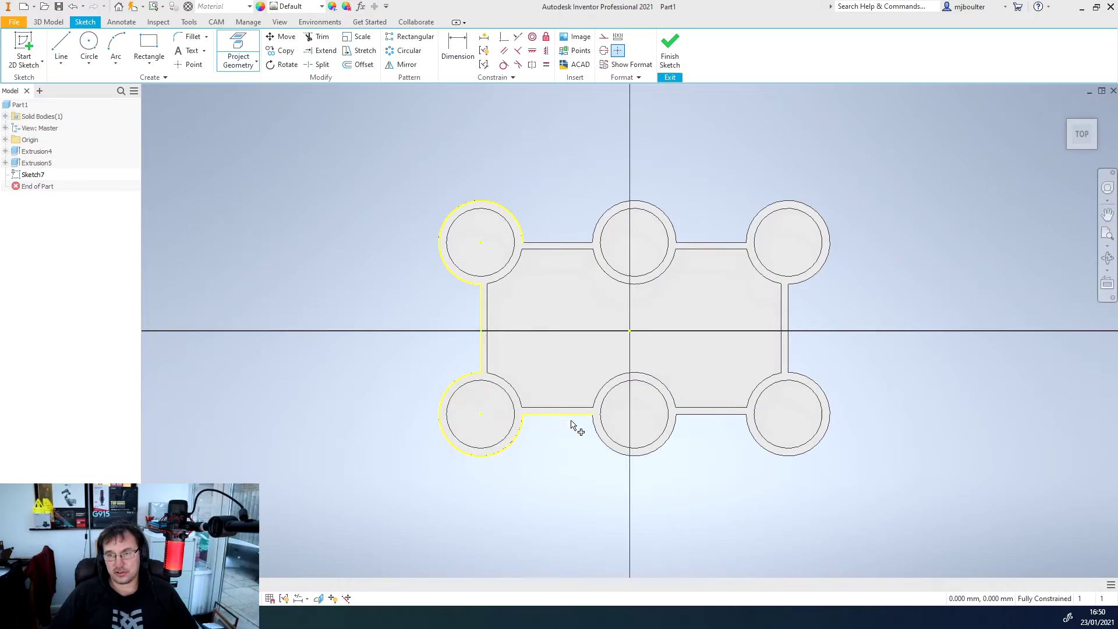
click(661, 449)
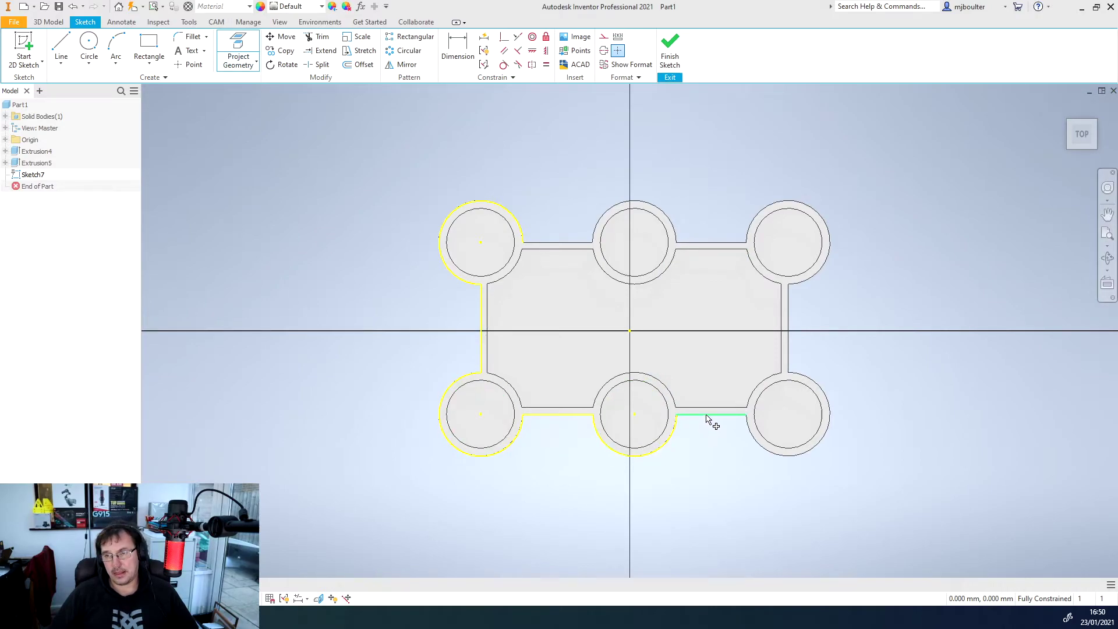
click(711, 417)
click(756, 449)
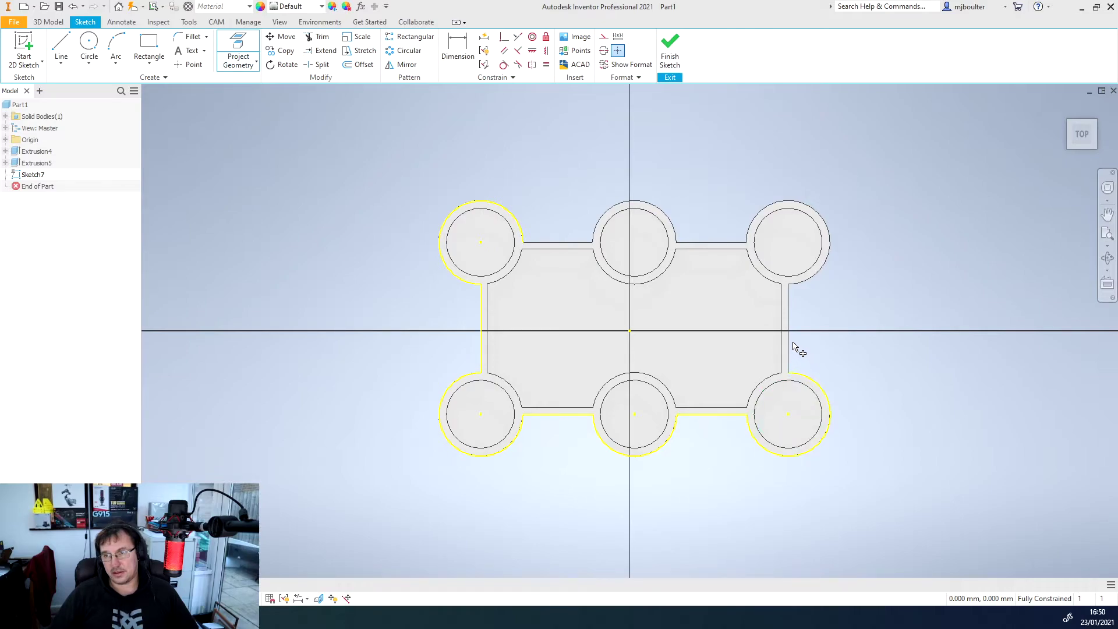
click(791, 348)
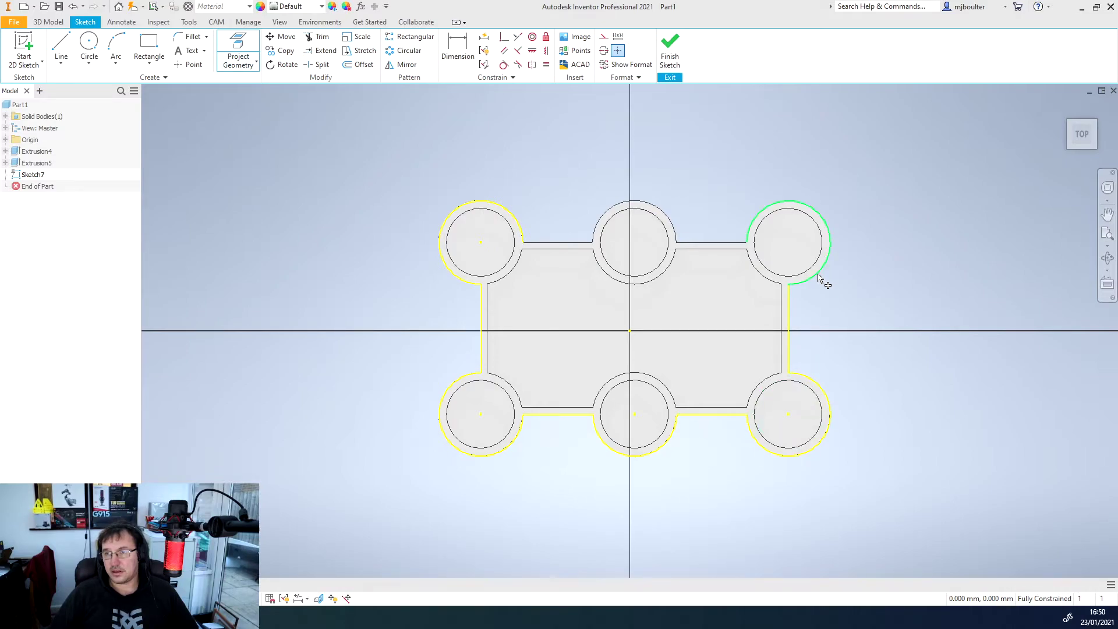
click(821, 278)
click(707, 242)
click(674, 236)
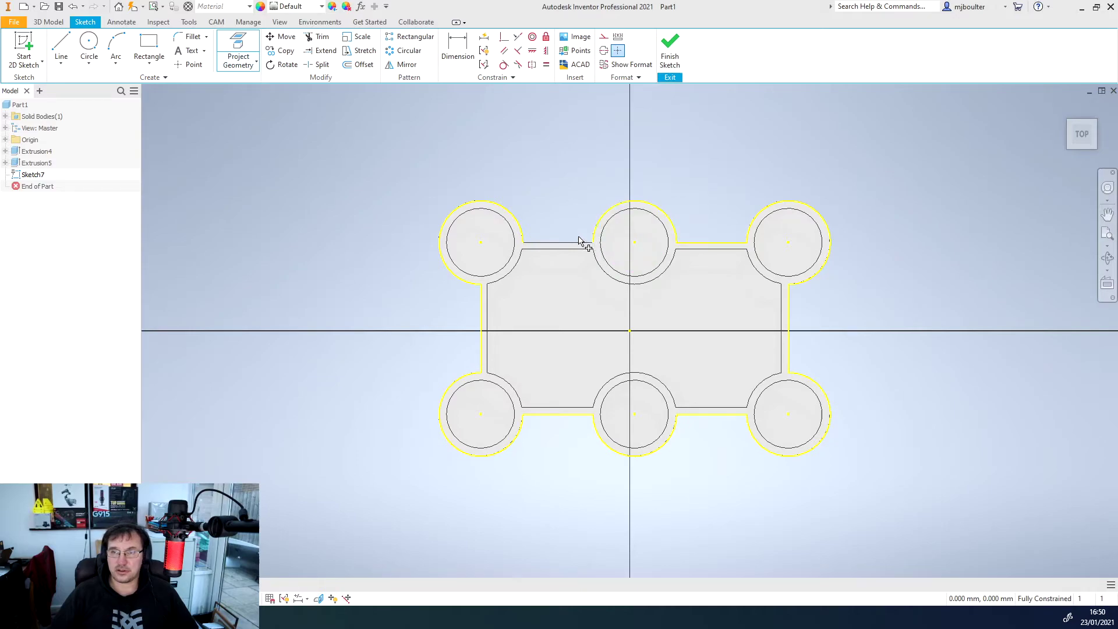
click(576, 242)
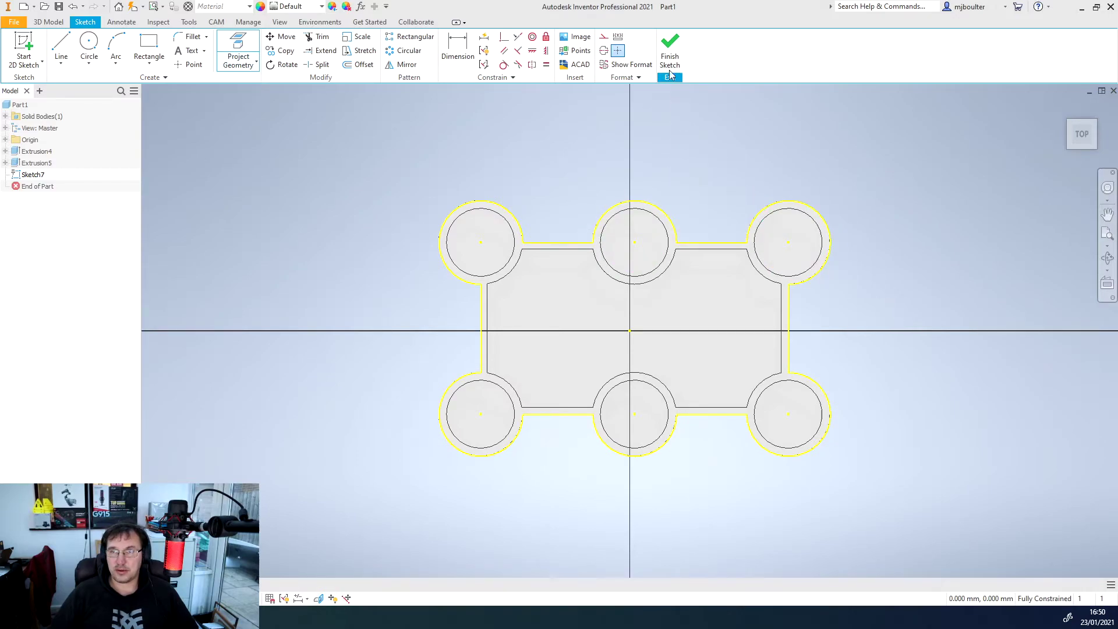
- Extrude Sketch7's outline 5 mm as a New Solid lid body
key(F6)
key(ctrl+Return)
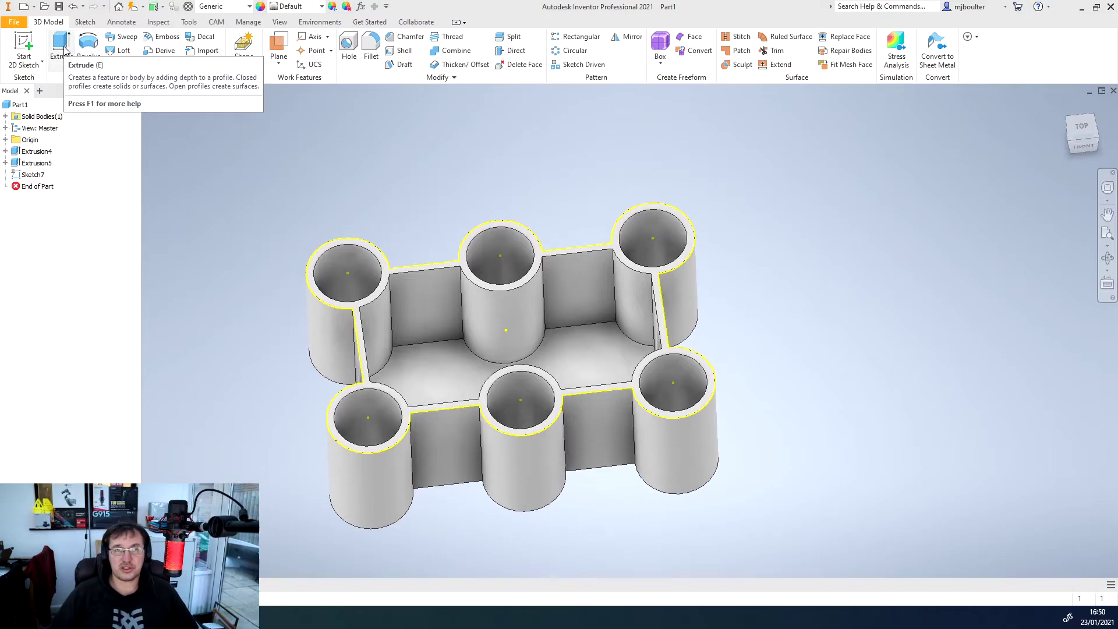
click(62, 47)
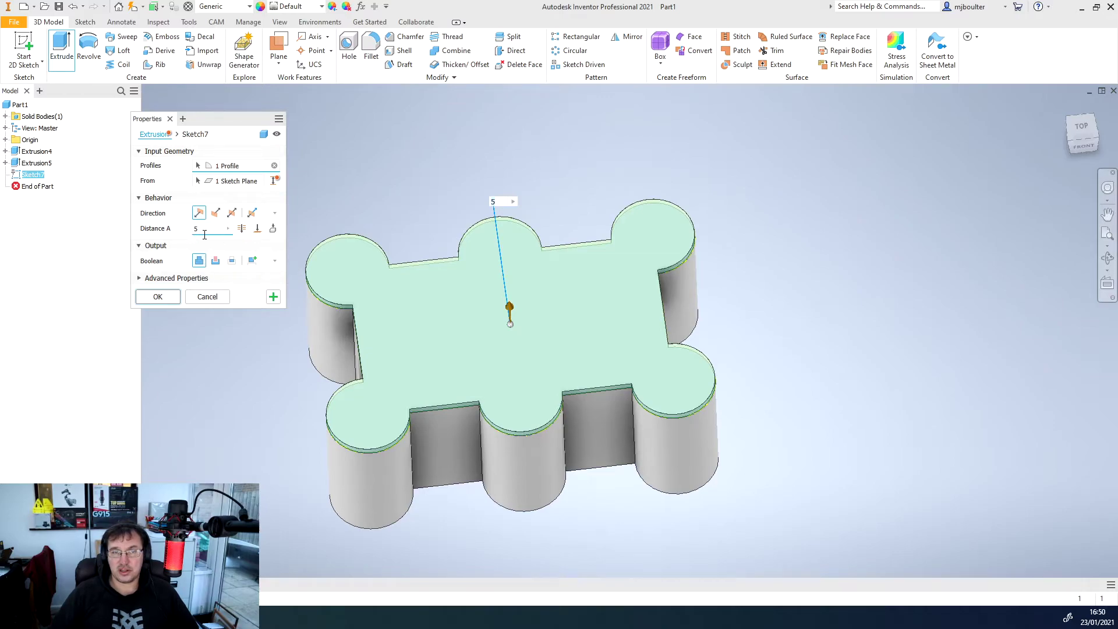
click(256, 262)
click(156, 297)
middle_drag(398, 431, 489, 428)
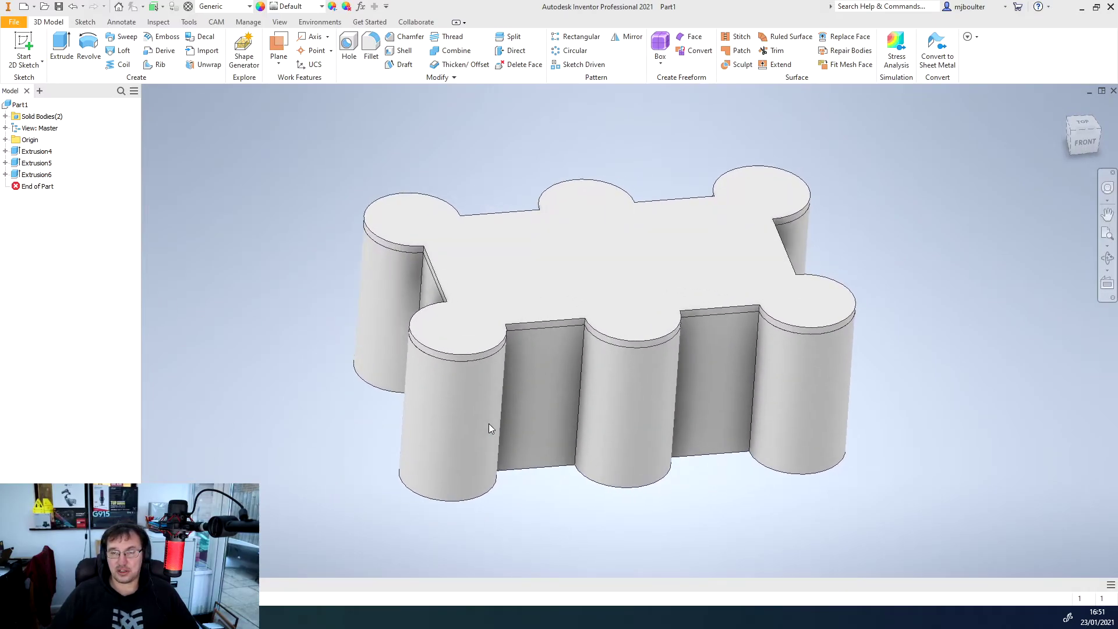
- Expand Solid Bodies(2) and Extrusion4 in the browser to reveal Sketch2
scroll(488, 424, up, 1)
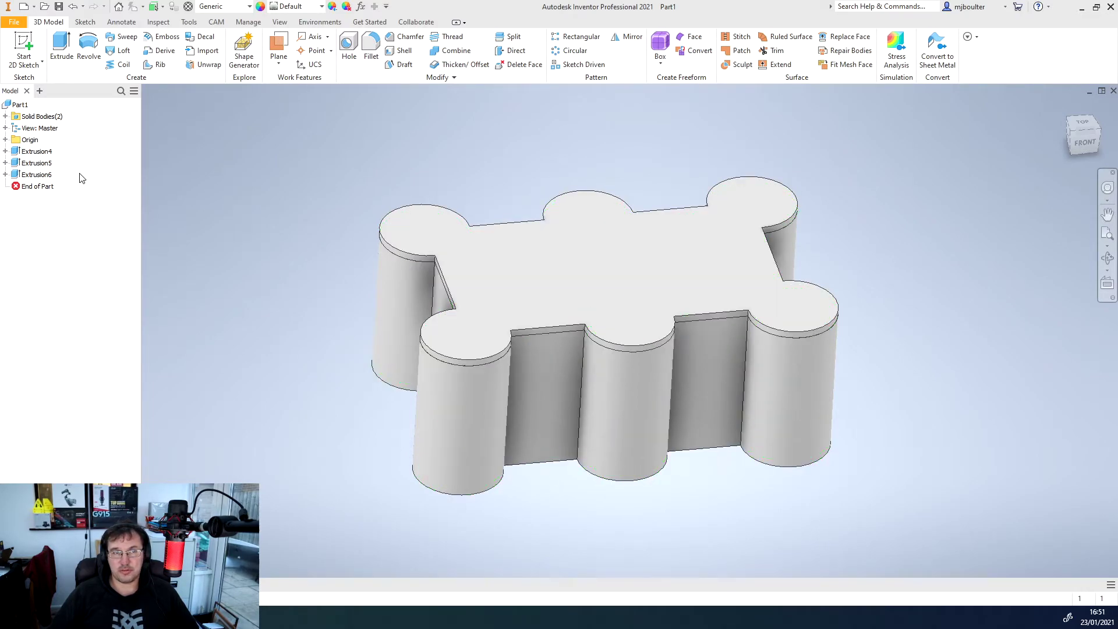
click(5, 116)
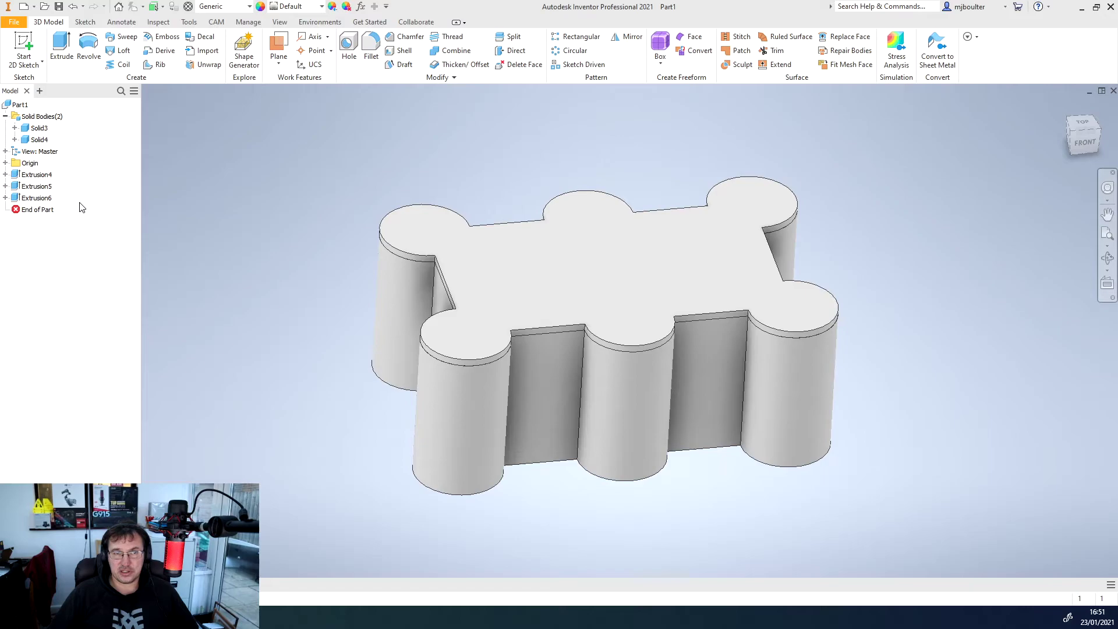
click(5, 175)
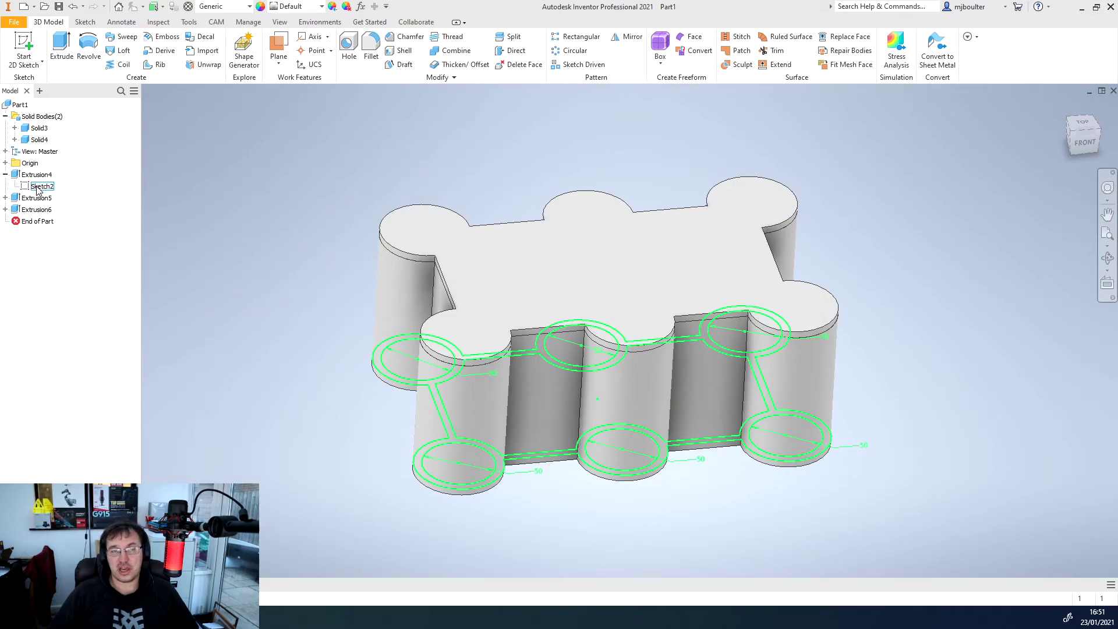
- In Sketch2, drag the left wall line outward and enlarge the top-left outer arc
double_click(28, 186)
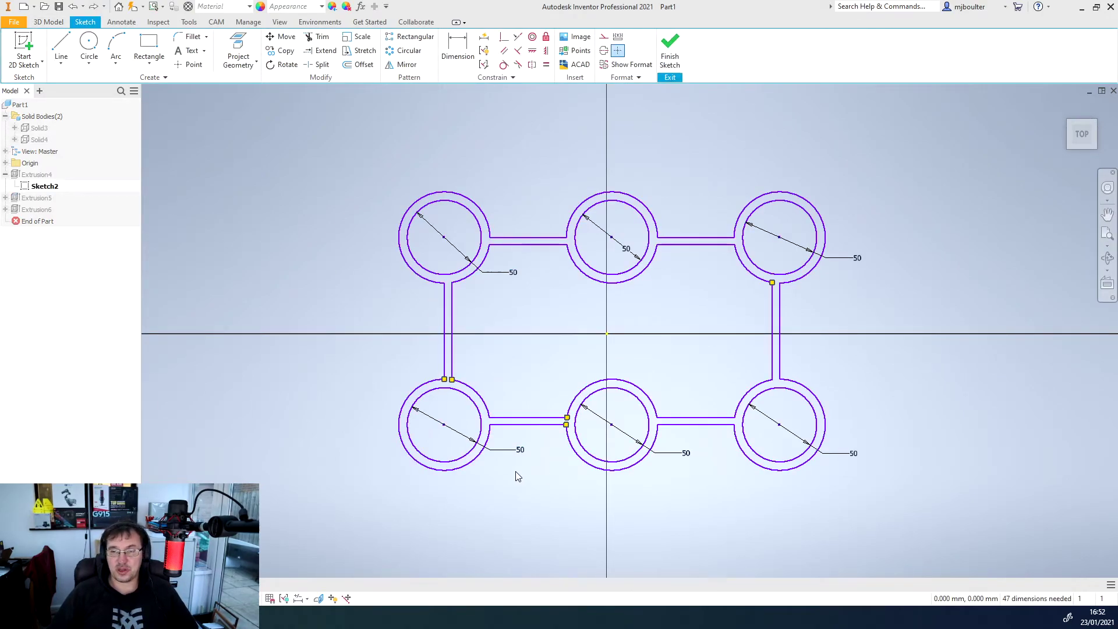
click(441, 325)
drag(441, 324, 429, 323)
click(419, 280)
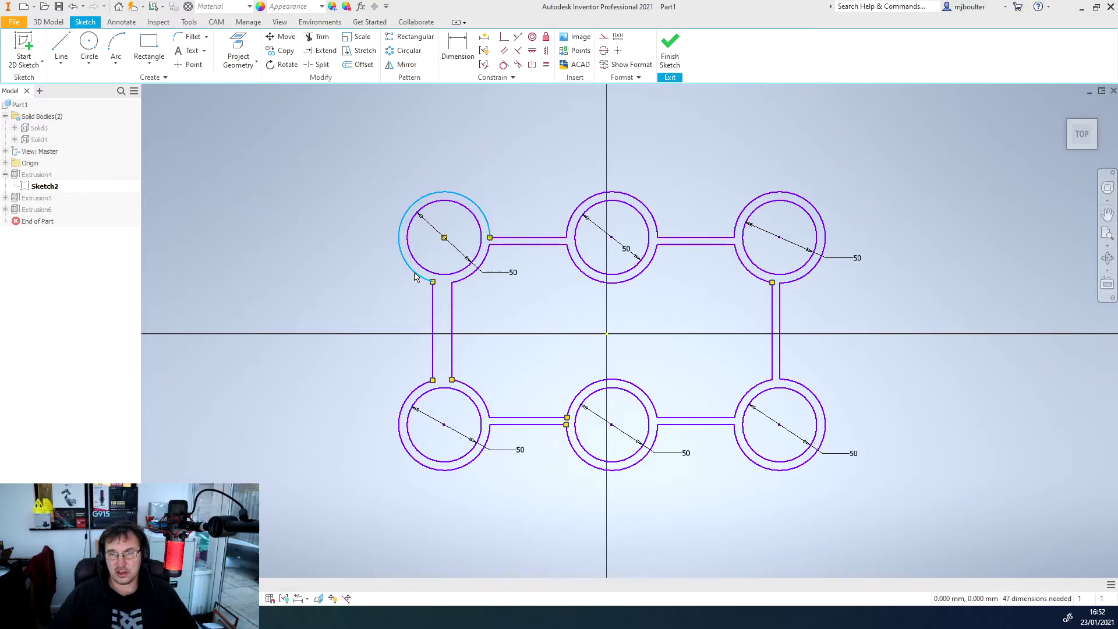
mouse_move(415, 277)
mouse_down()
mouse_move(404, 263)
mouse_move(406, 281)
mouse_up()
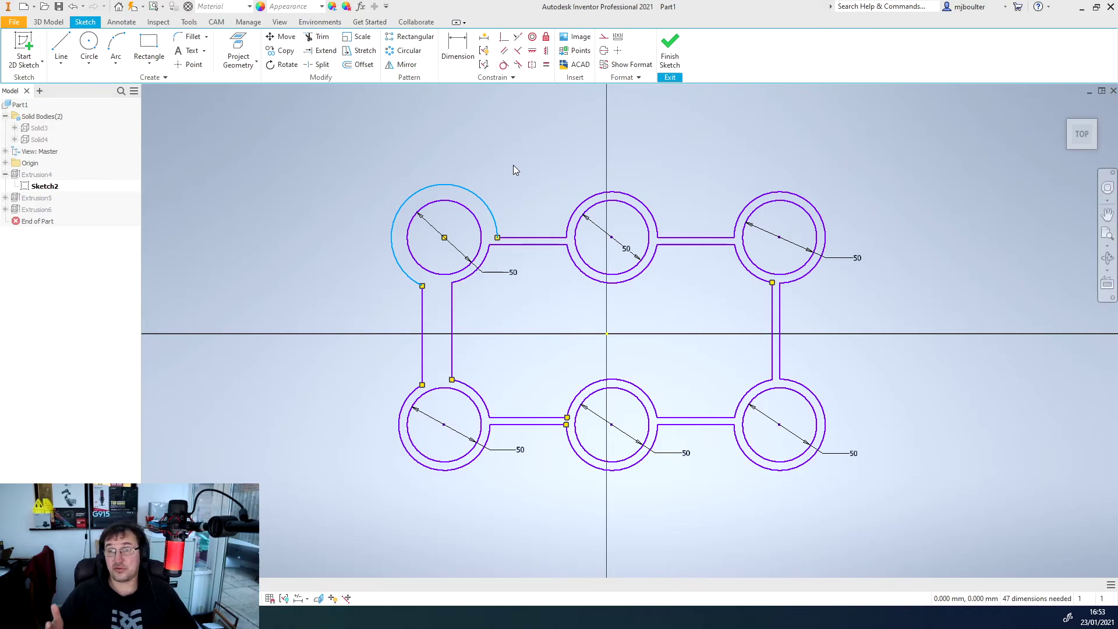
click(670, 49)
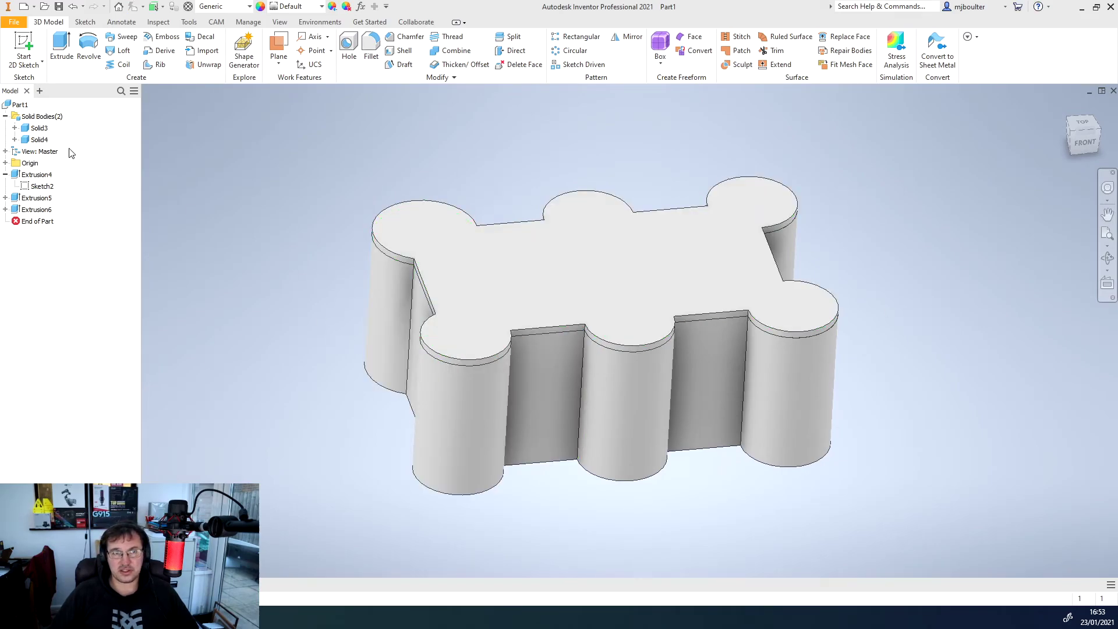
- Turn off Solid4's visibility and orbit to view the open tube box from above
click(36, 141)
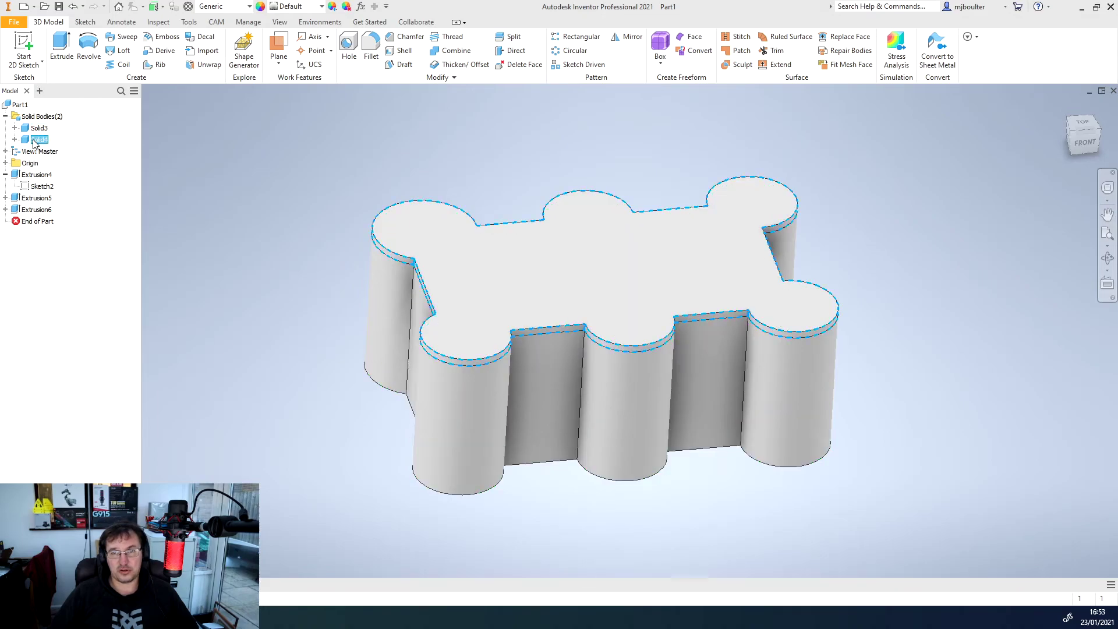
right_click(34, 142)
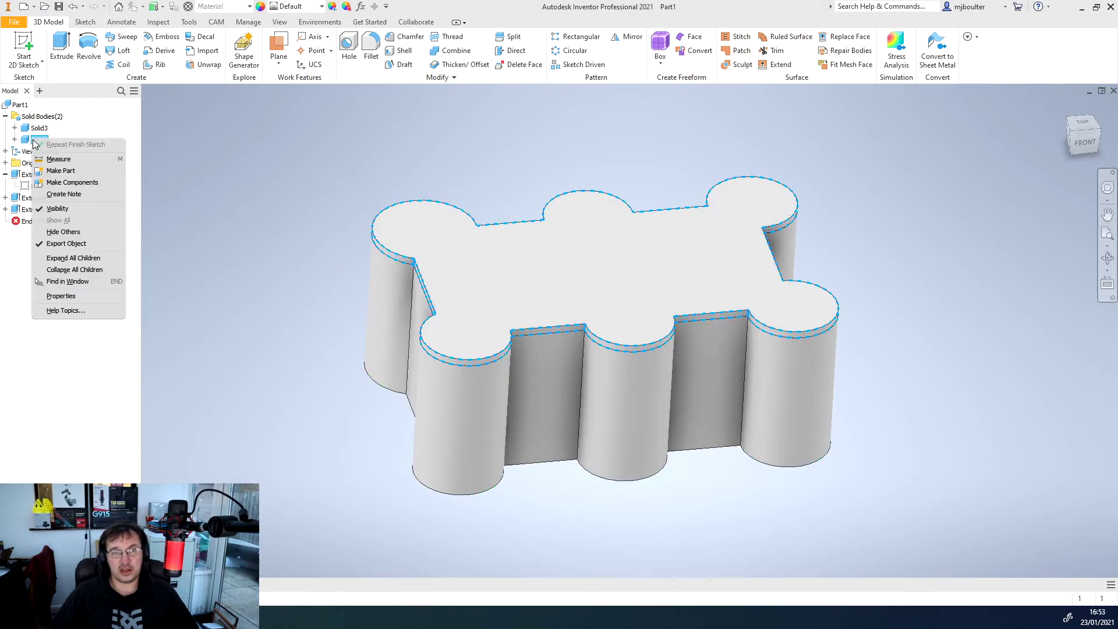
click(55, 211)
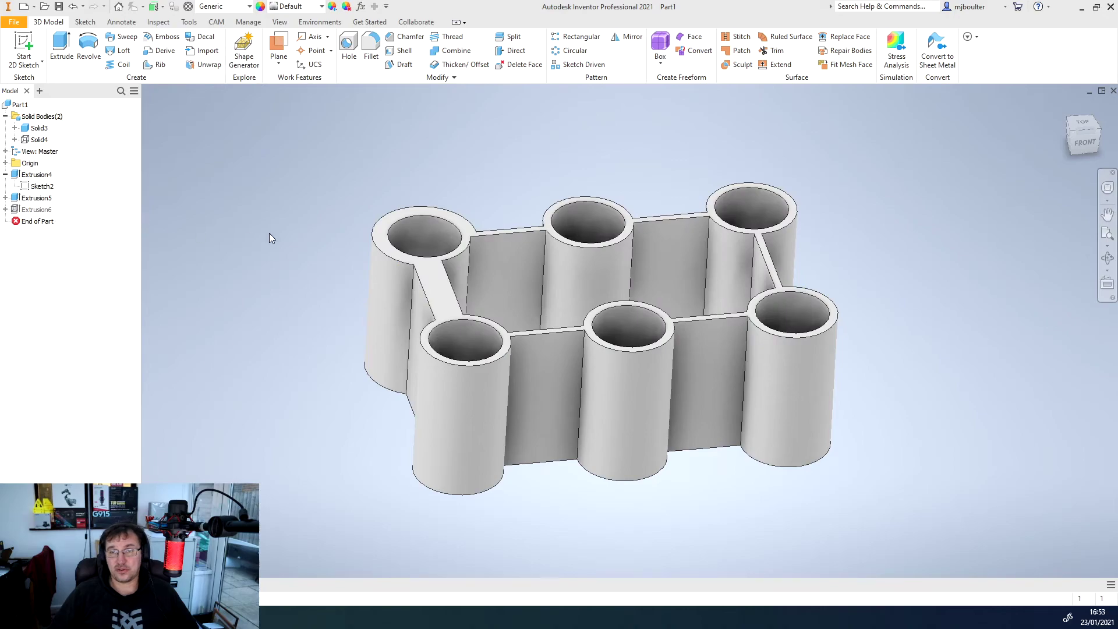
shift+middle_drag(515, 285, 518, 330)
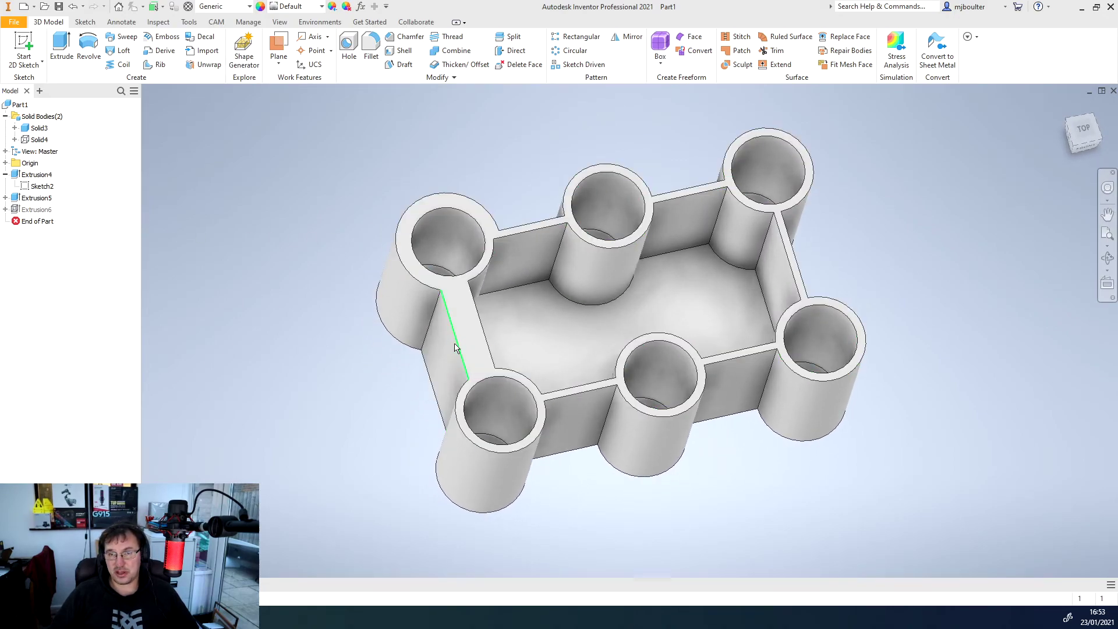
shift+middle_drag(413, 279, 516, 298)
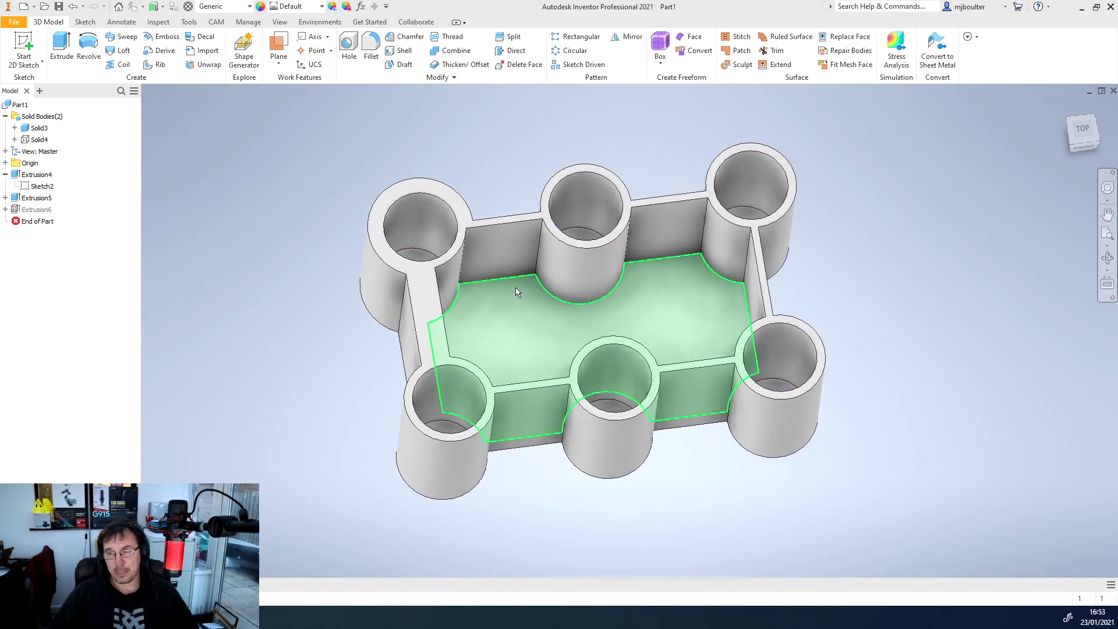
mouse_move(533, 306)
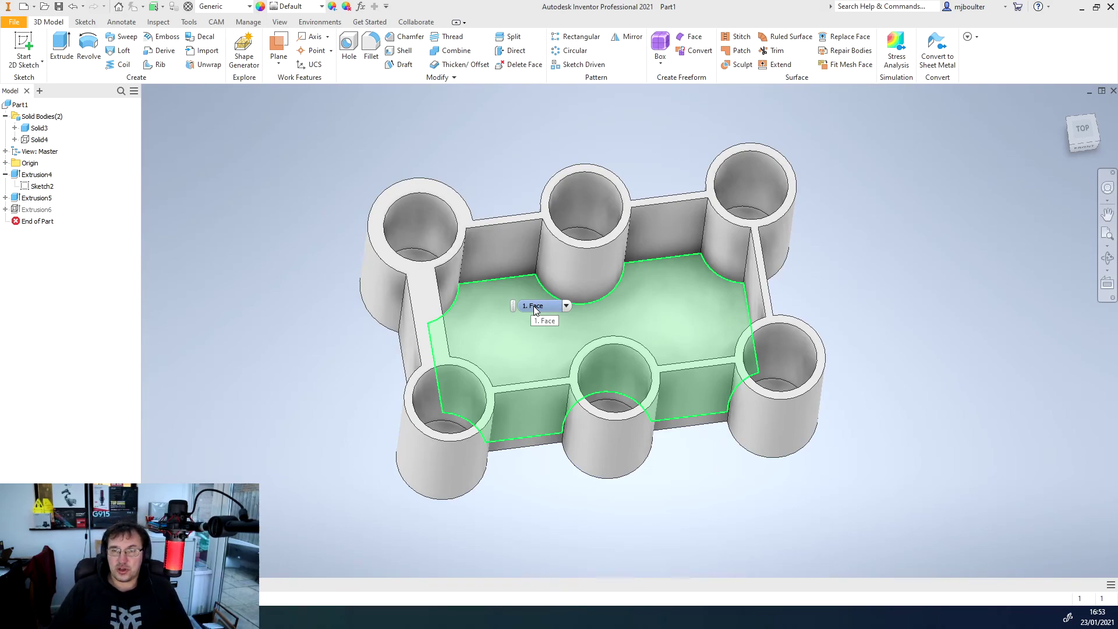
key(F6)
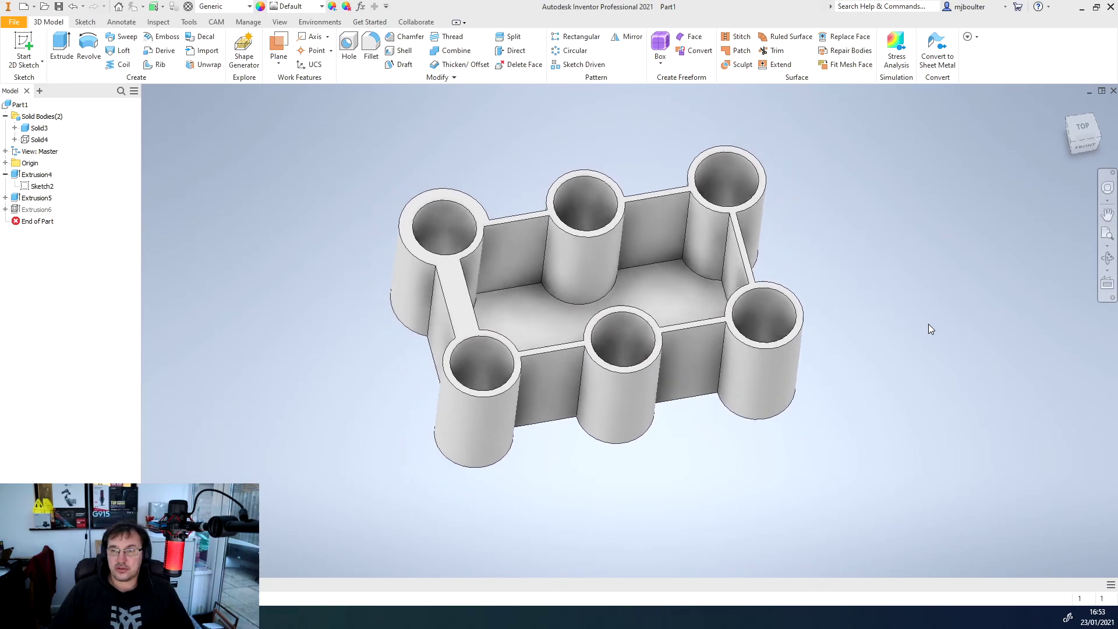